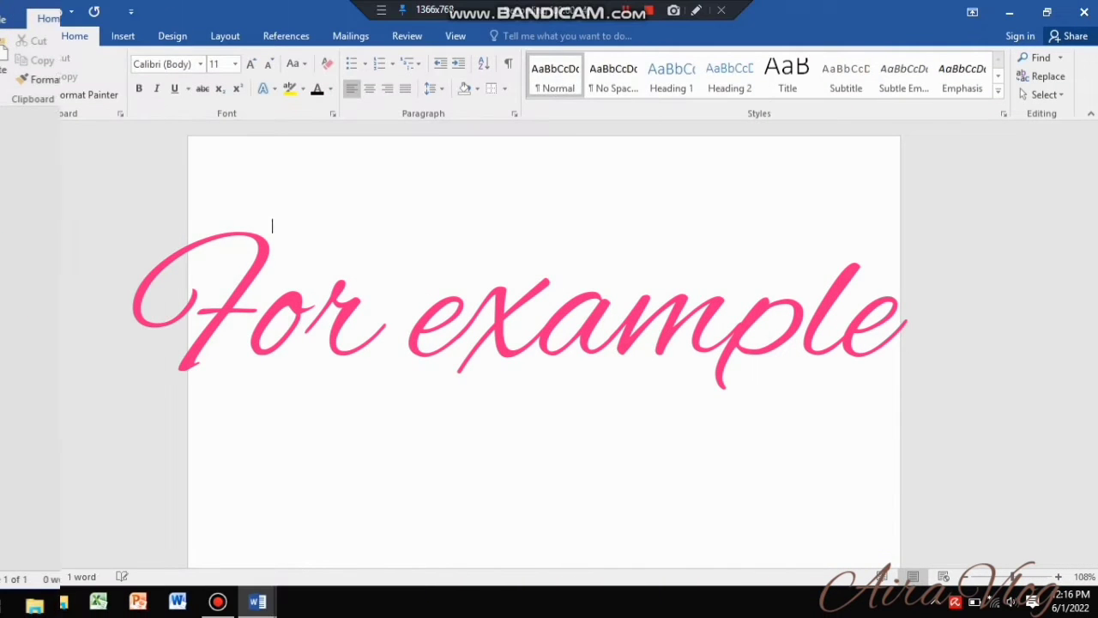
# Write the line "What is Microsoft word?" at the start of the document and indent it inward.
pyautogui.write('What is ')
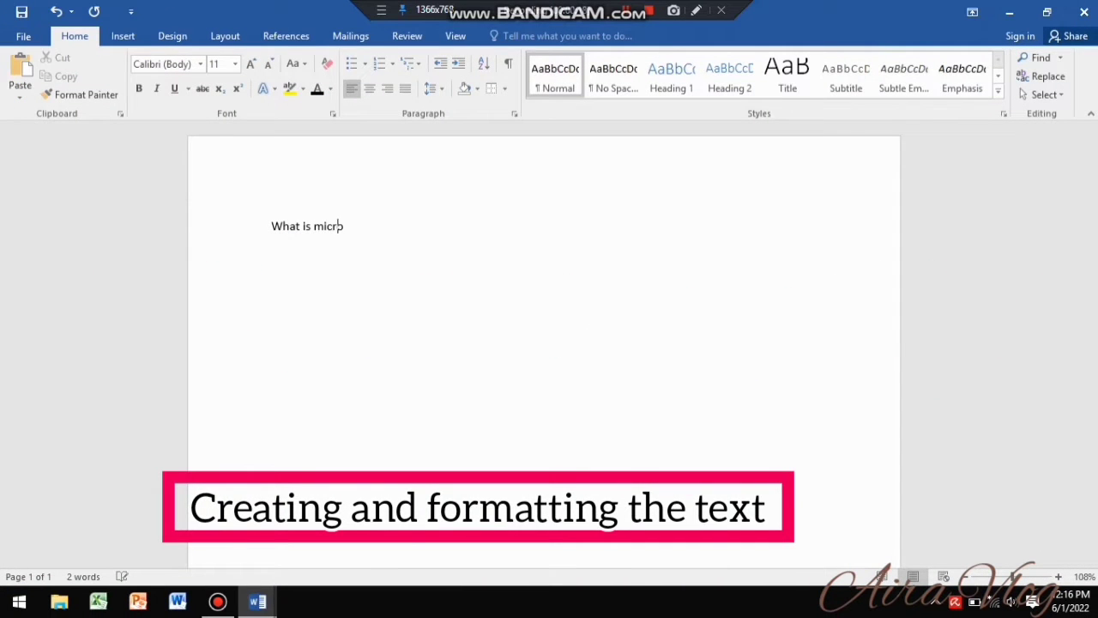
pyautogui.write('Microsoft word?')
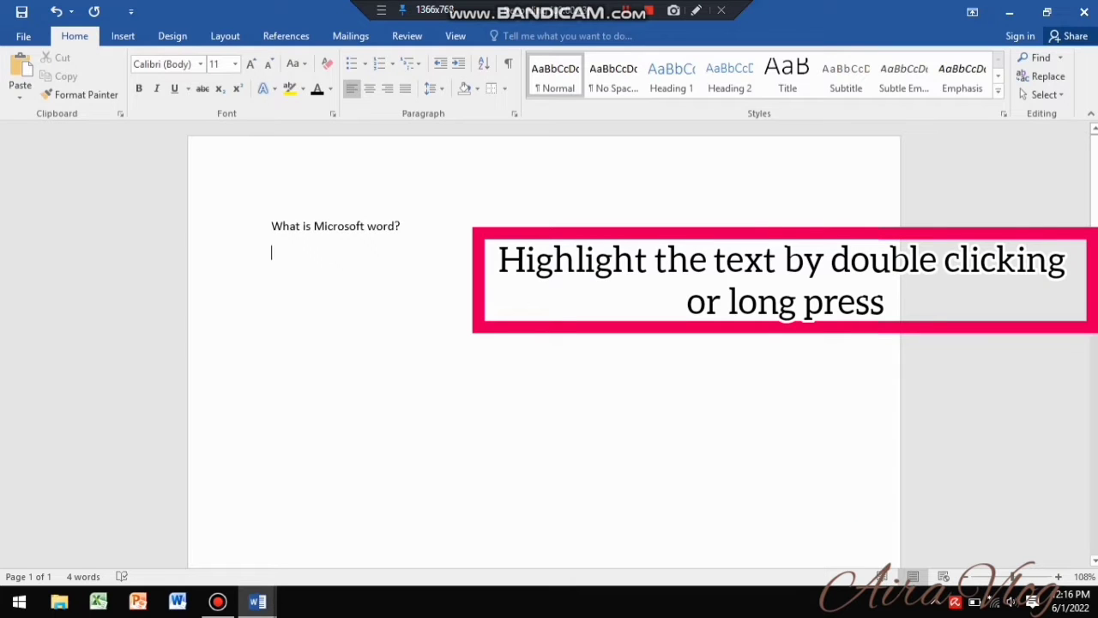
pyautogui.click(238, 227)
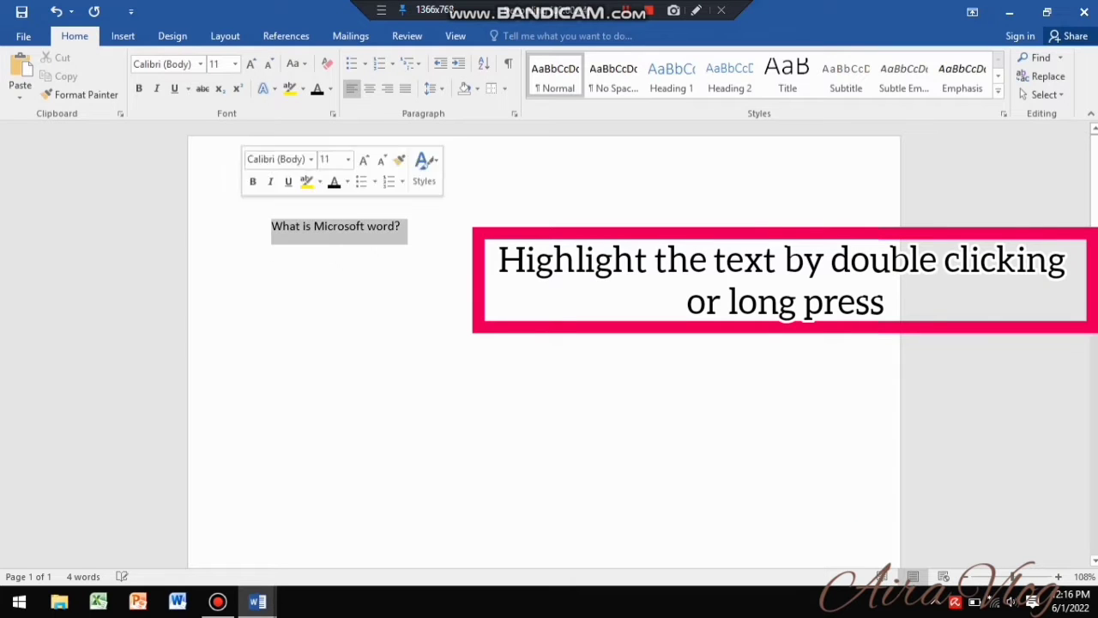
pyautogui.click(271, 252)
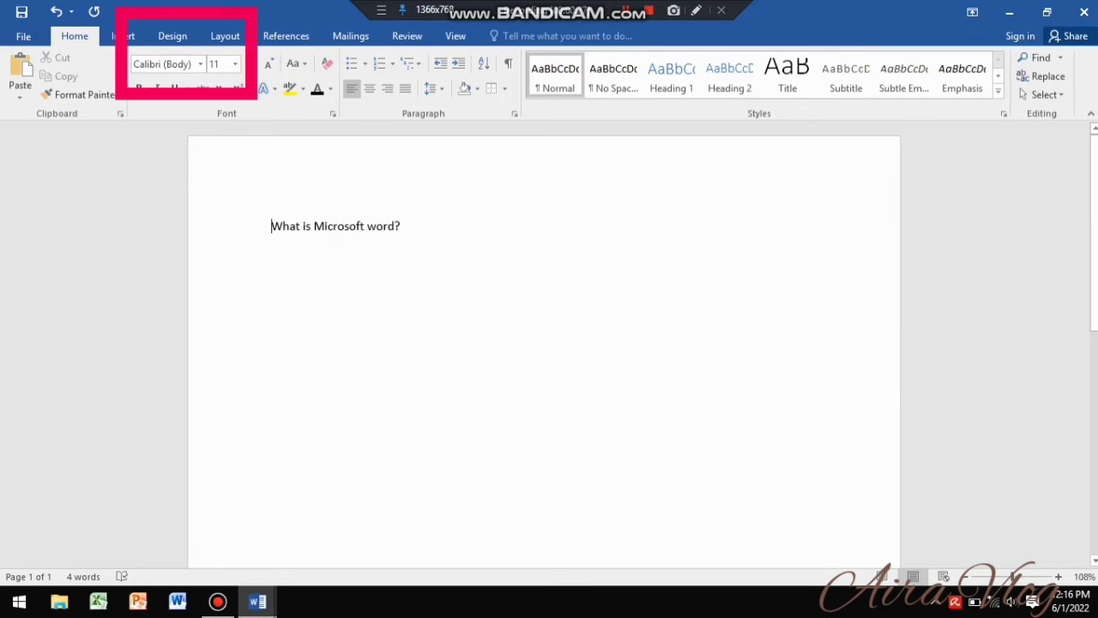
pyautogui.press('Tab')
# Change the font of the line "What is Microsoft word?" to Times New Roman.
pyautogui.click(239, 227)
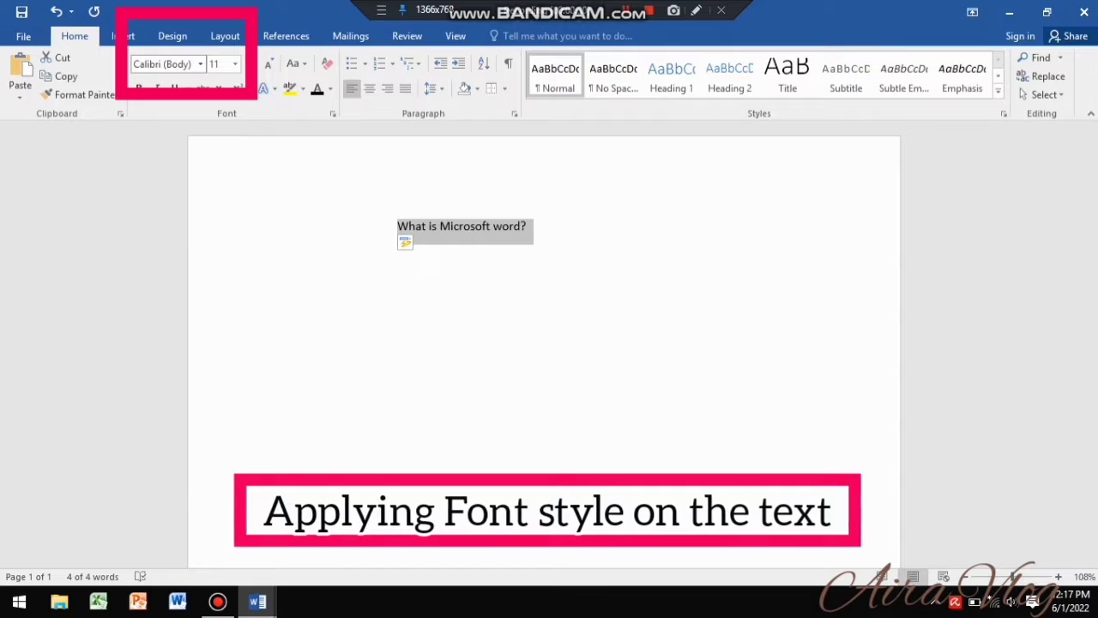
pyautogui.click(200, 64)
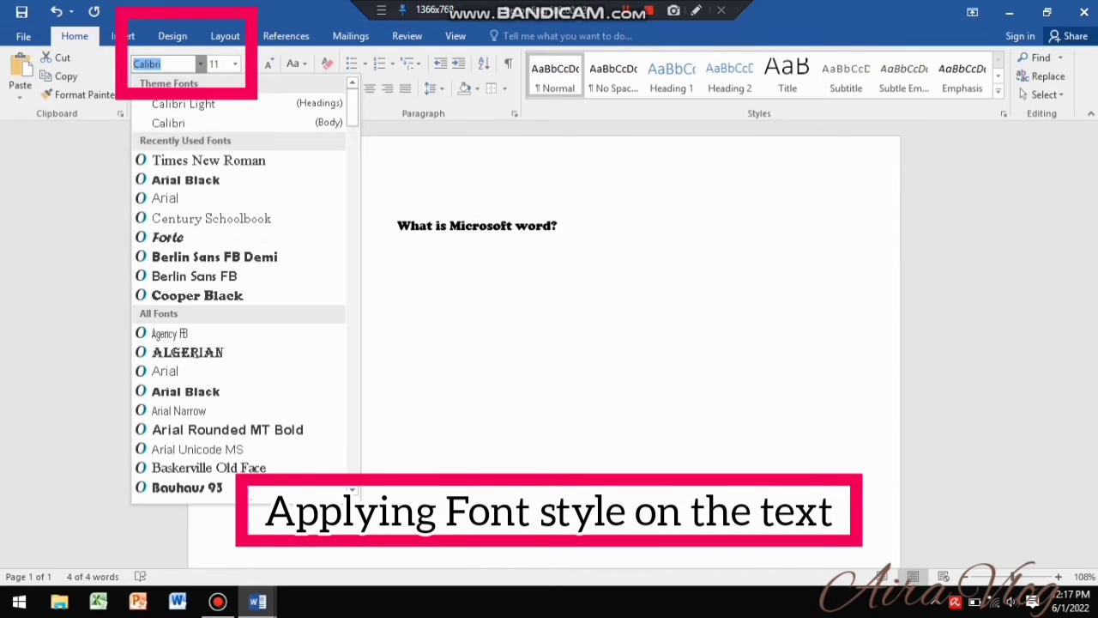
pyautogui.scroll(-11, 238, 371)
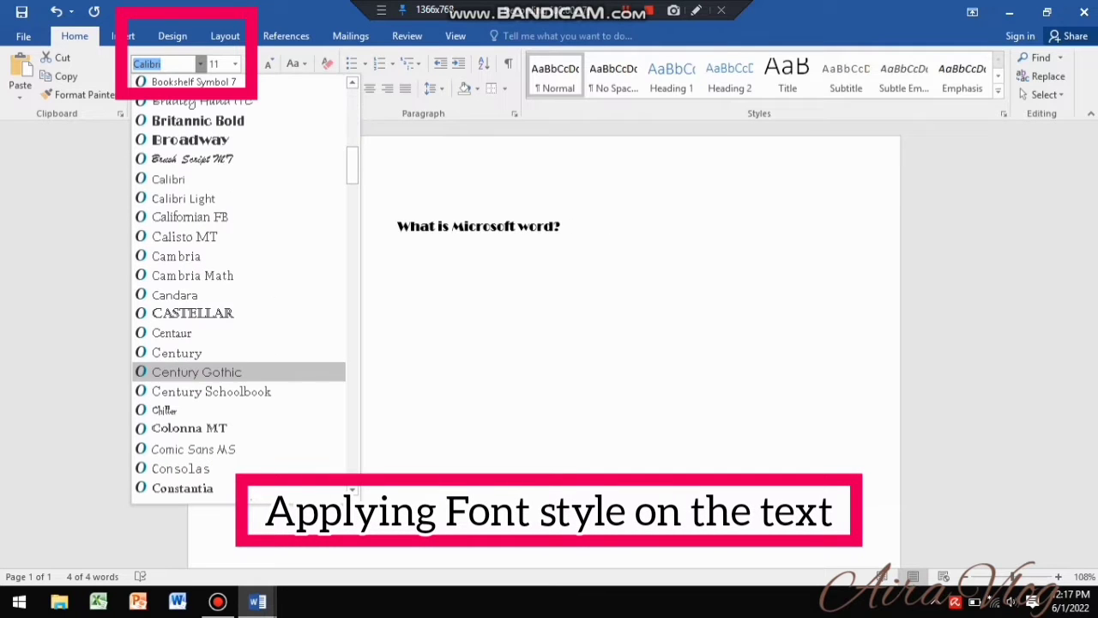
pyautogui.scroll(-4, 238, 429)
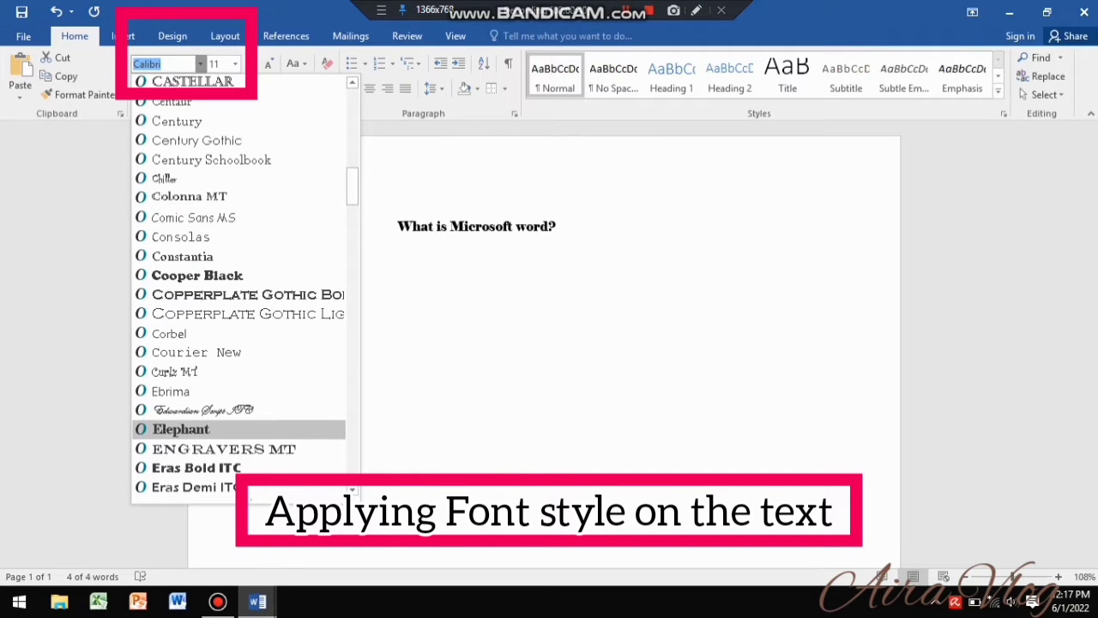
pyautogui.scroll(15, 239, 386)
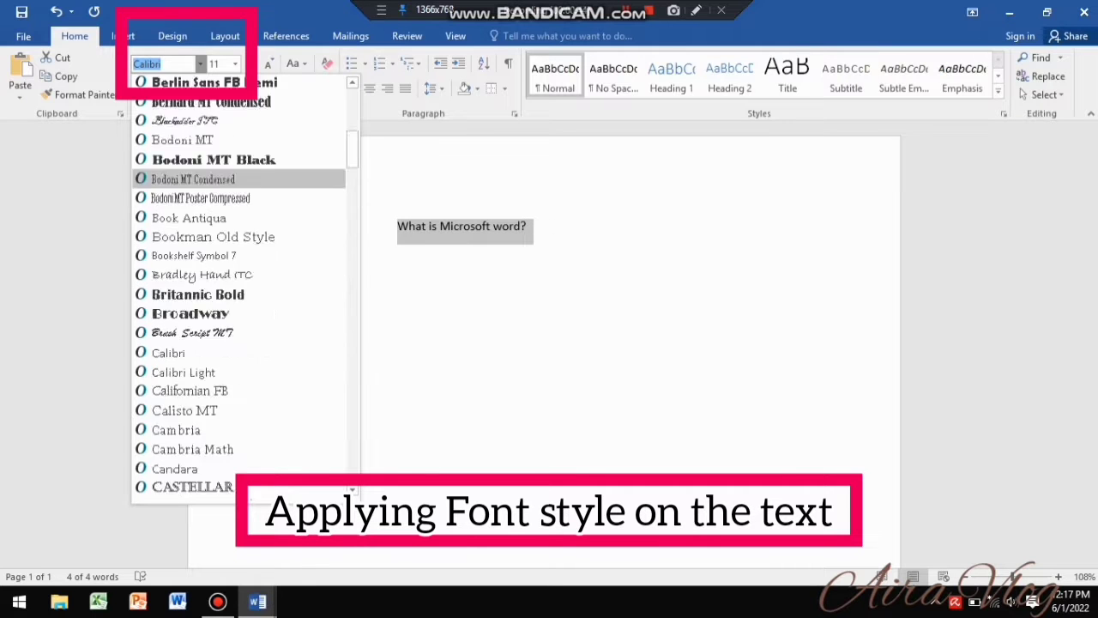
pyautogui.click(209, 161)
pyautogui.click(200, 63)
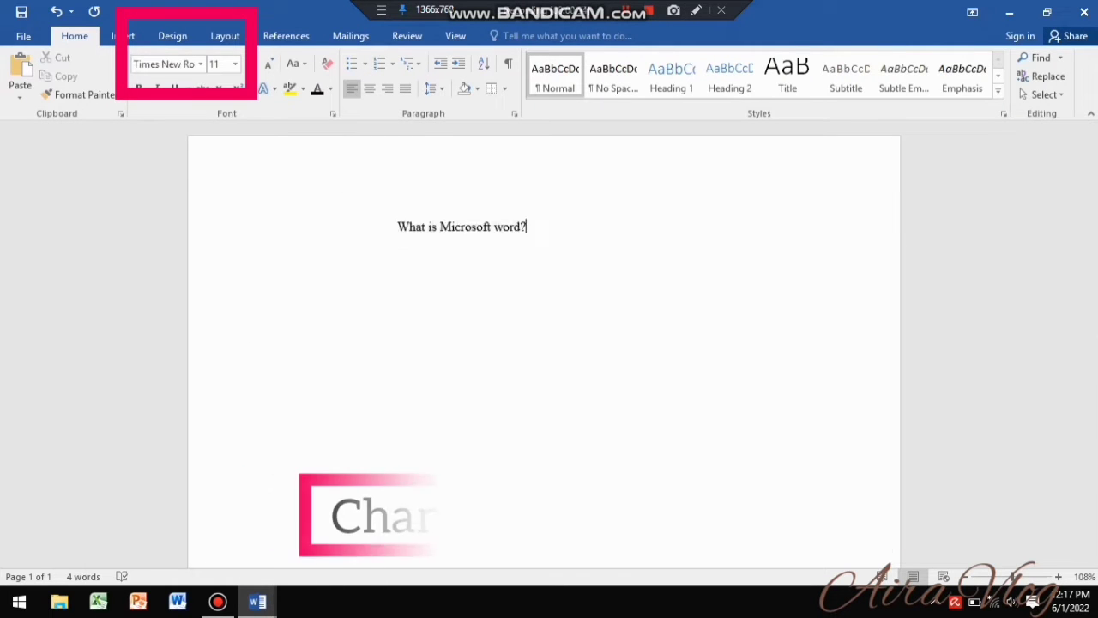
# Set the font size of the line "What is Microsoft word?" to 20.
pyautogui.click(234, 64)
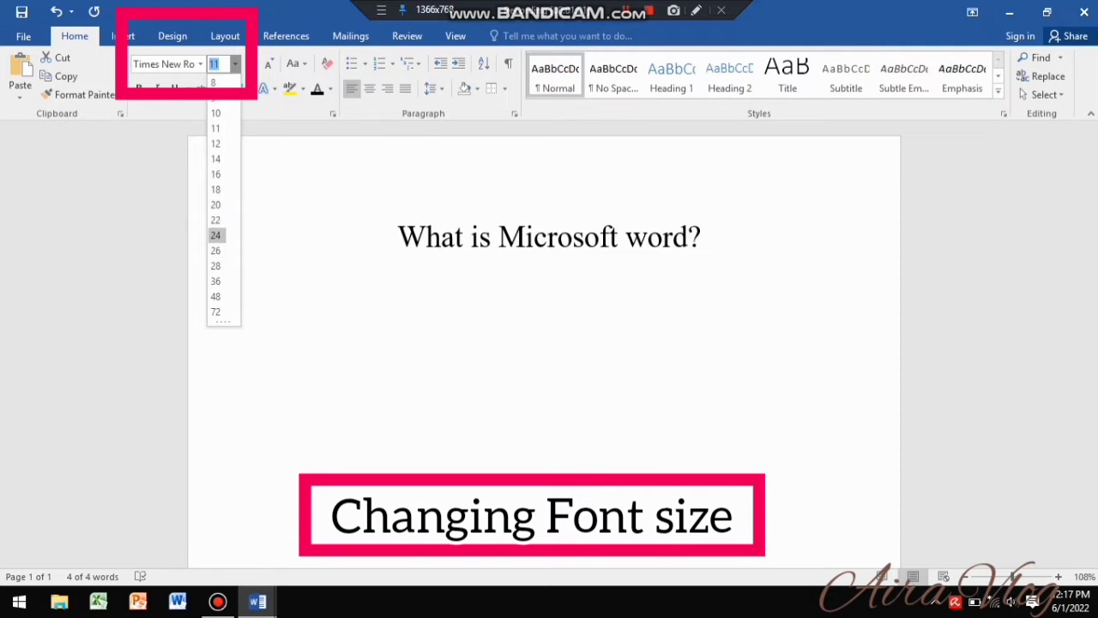
pyautogui.click(215, 235)
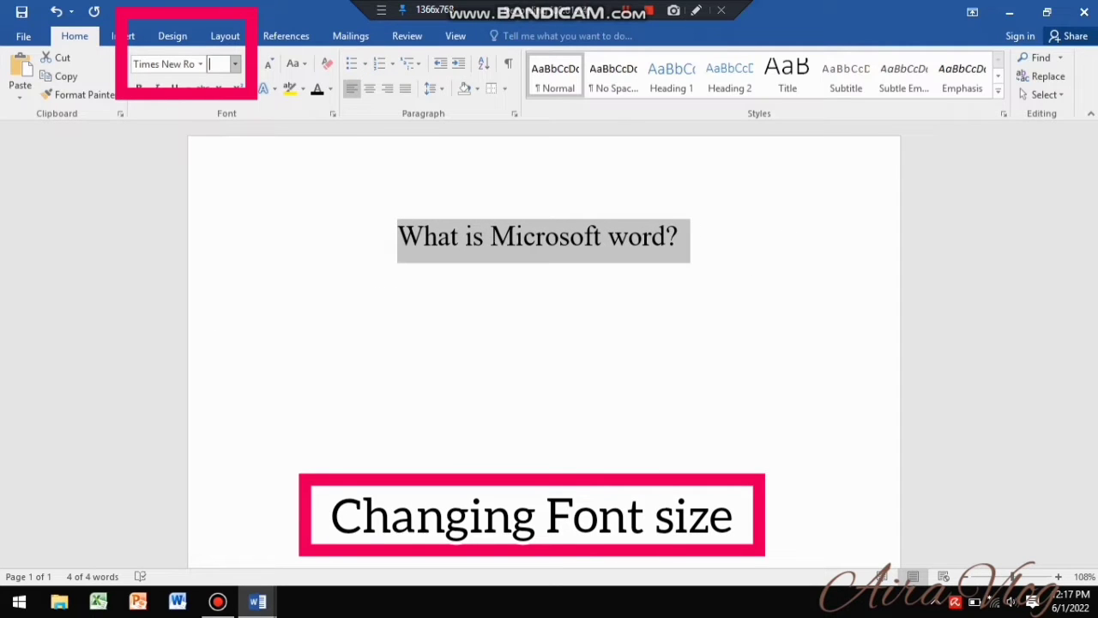
pyautogui.write('20')
pyautogui.press('Return')
# Make the line "What is Microsoft word?" bold and italic with a single-line underline.
pyautogui.click(269, 264)
pyautogui.click(268, 239)
pyautogui.click(139, 89)
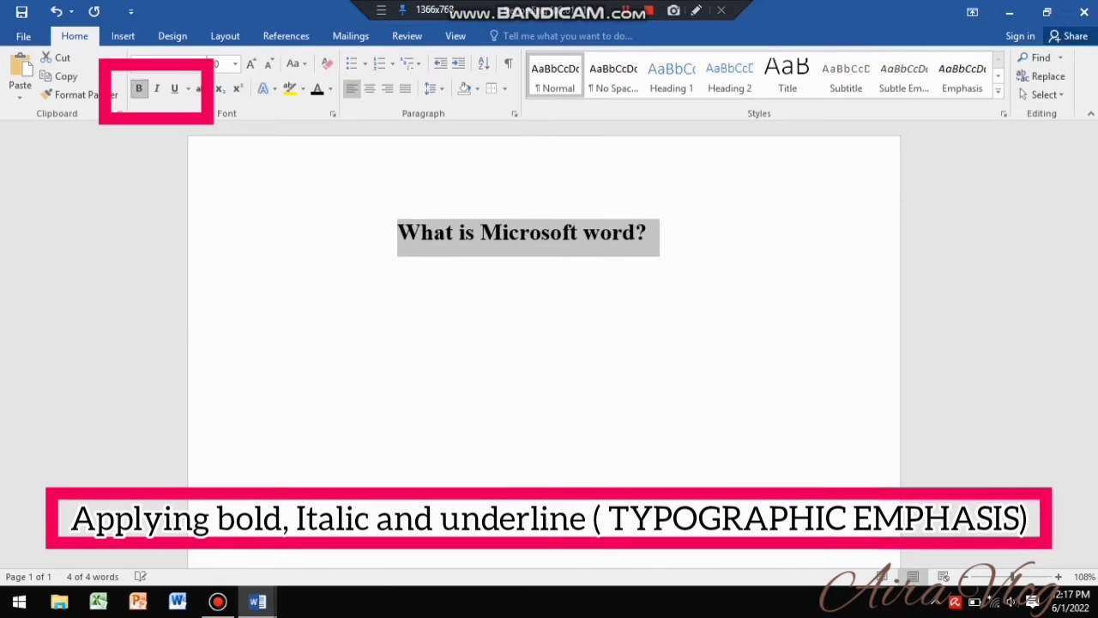
pyautogui.click(188, 89)
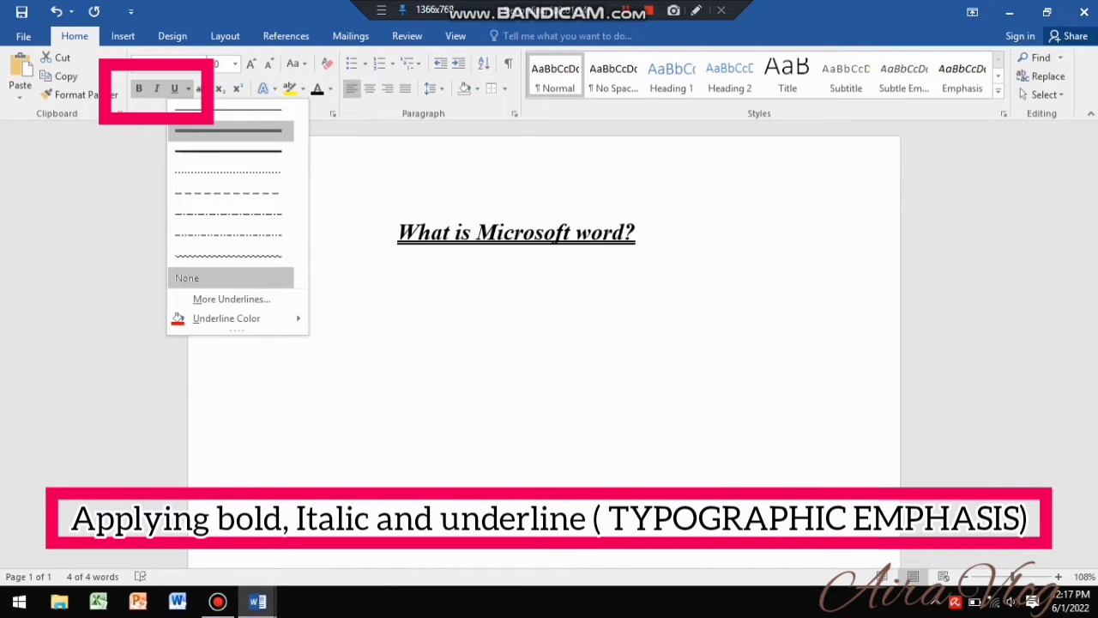
pyautogui.click(228, 110)
# Color the underline of the line "What is Microsoft word?" red.
pyautogui.click(188, 89)
pyautogui.moveTo(226, 318)
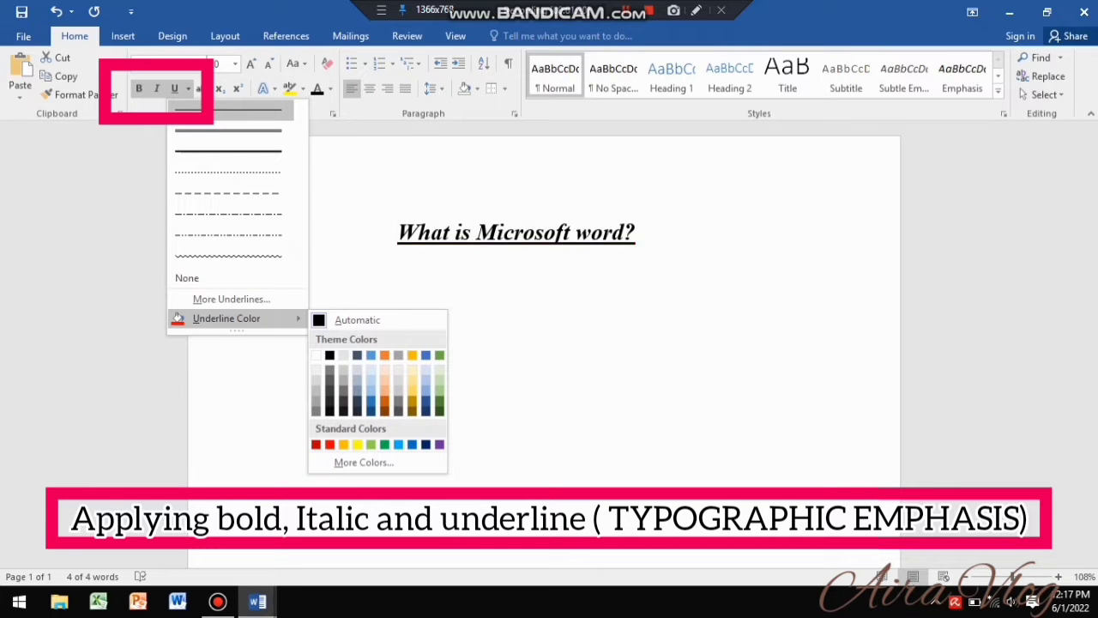
pyautogui.click(329, 443)
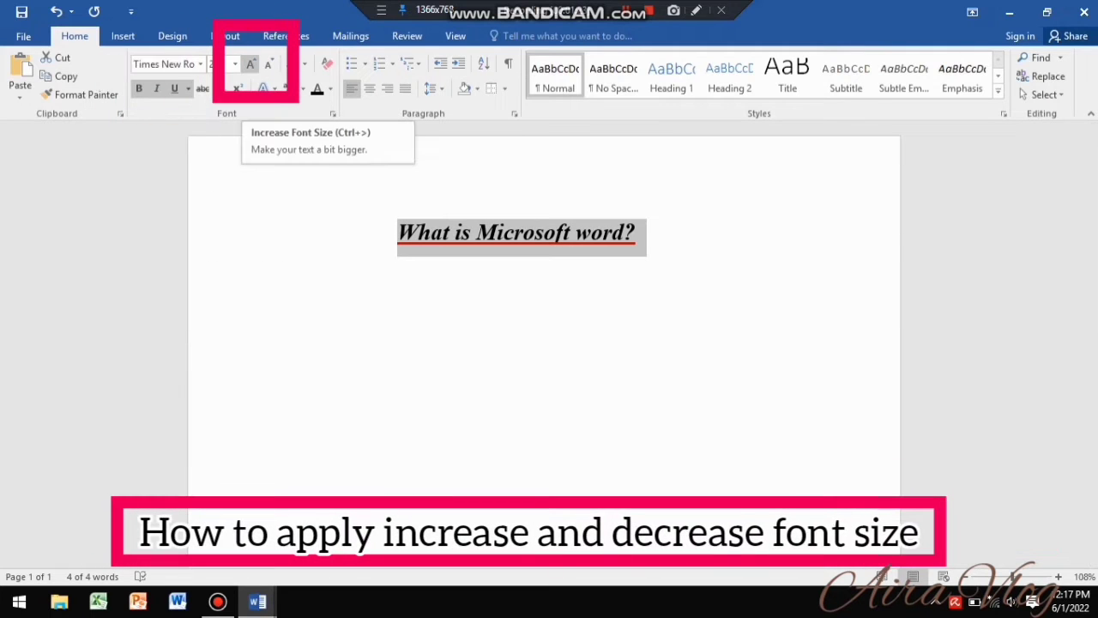
# Enlarge the font size of the selected line by six increments.
pyautogui.click(249, 65)
pyautogui.click(250, 64)
pyautogui.click(249, 65)
pyautogui.click(249, 64)
pyautogui.click(250, 65)
pyautogui.click(250, 65)
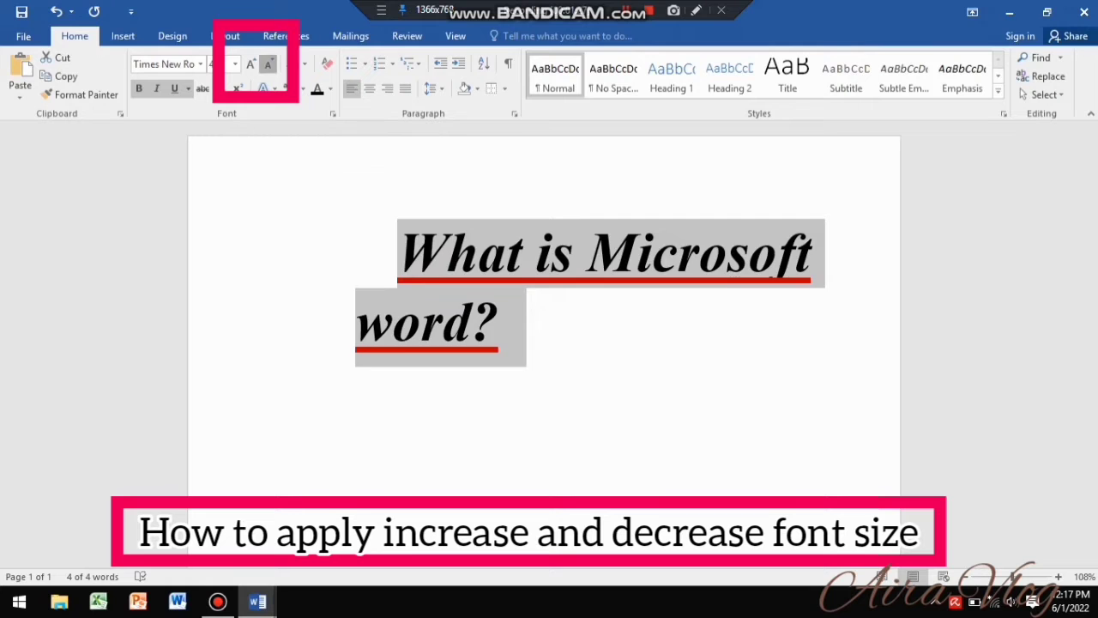
# Reduce the font size of the selected line stepwise to 24.
pyautogui.click(268, 64)
pyautogui.click(267, 64)
pyautogui.click(268, 64)
pyautogui.click(267, 65)
pyautogui.click(267, 64)
pyautogui.click(267, 65)
# Convert the selected line to lowercase and highlight it in yellow.
pyautogui.click(297, 64)
pyautogui.click(297, 65)
pyautogui.click(297, 65)
pyautogui.click(322, 124)
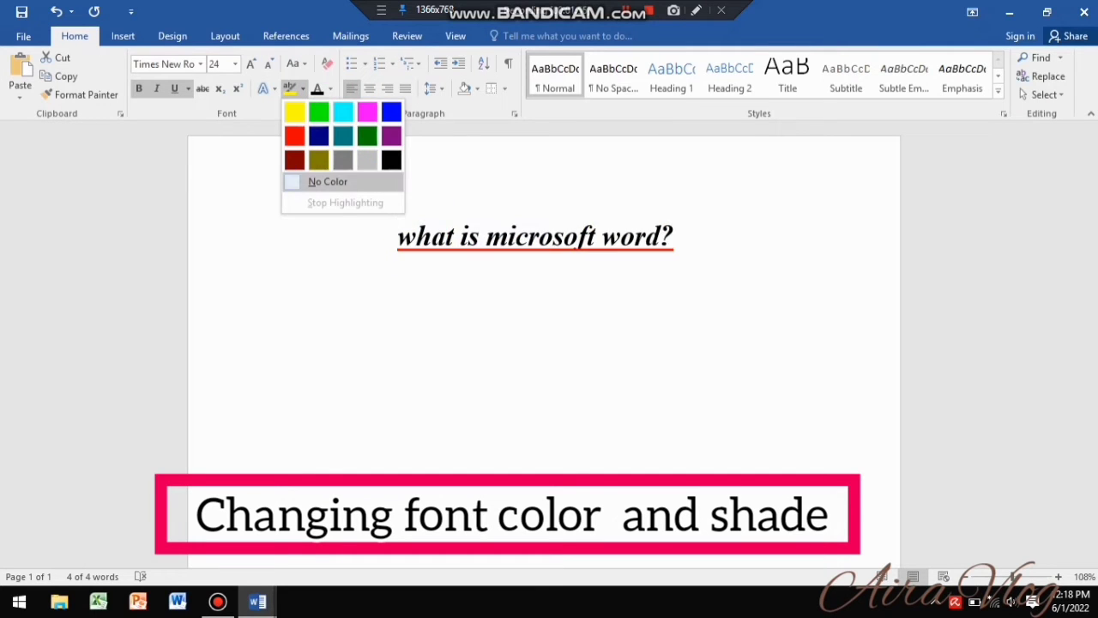
pyautogui.click(294, 111)
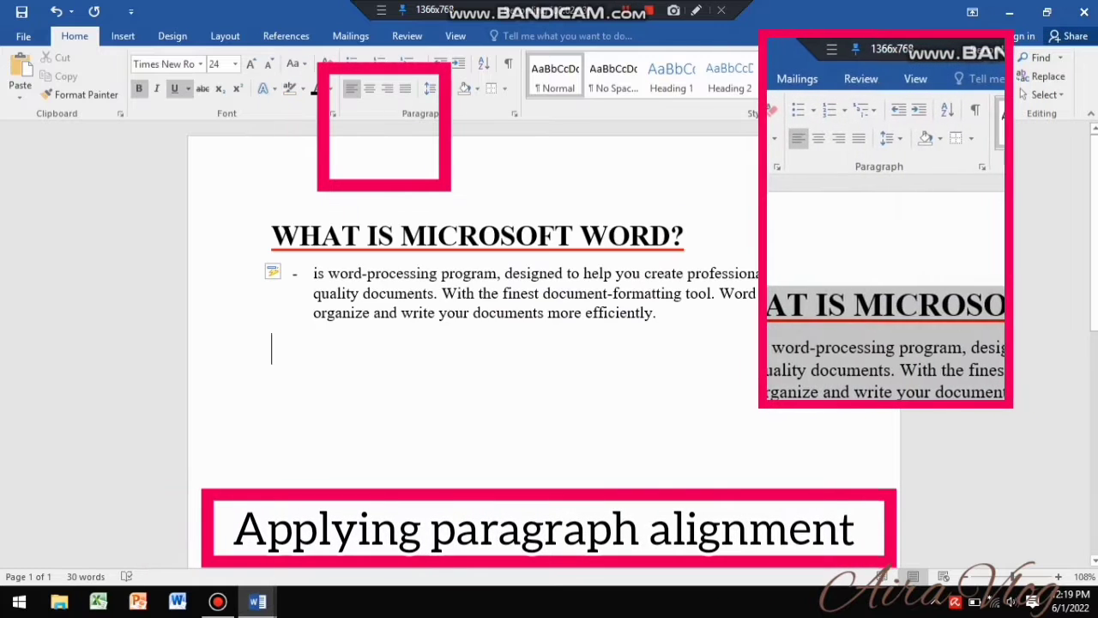
# Justify the paragraph below the "WHAT IS MICROSOFT WORD?" heading, trying centered and right alignment first.
pyautogui.moveTo(272, 348); pyautogui.dragTo(329, 274)
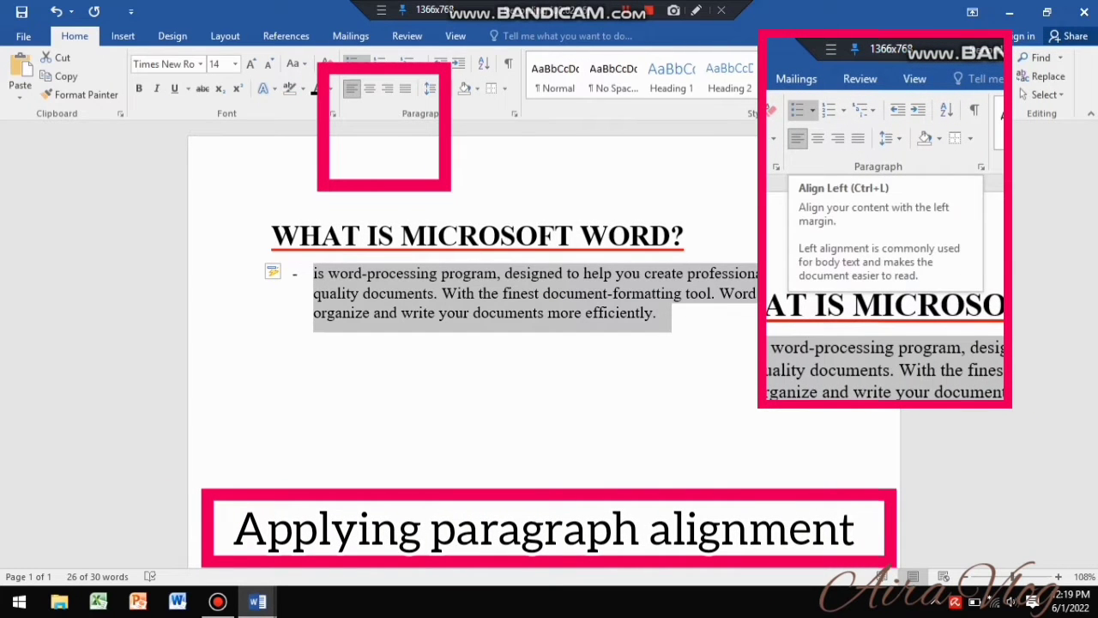
pyautogui.click(369, 88)
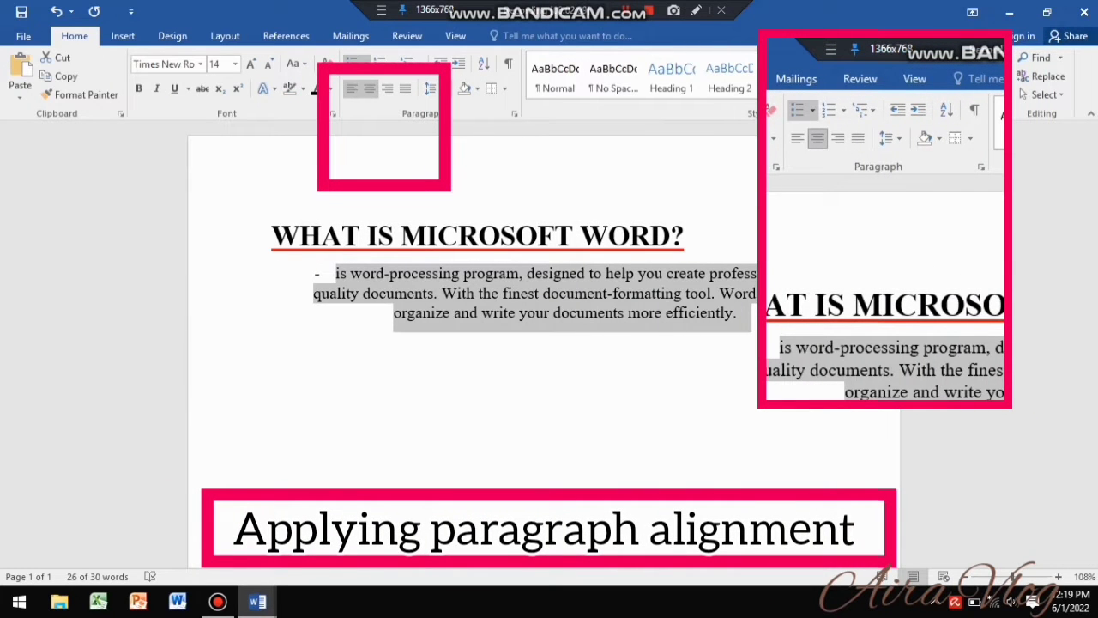
pyautogui.click(387, 88)
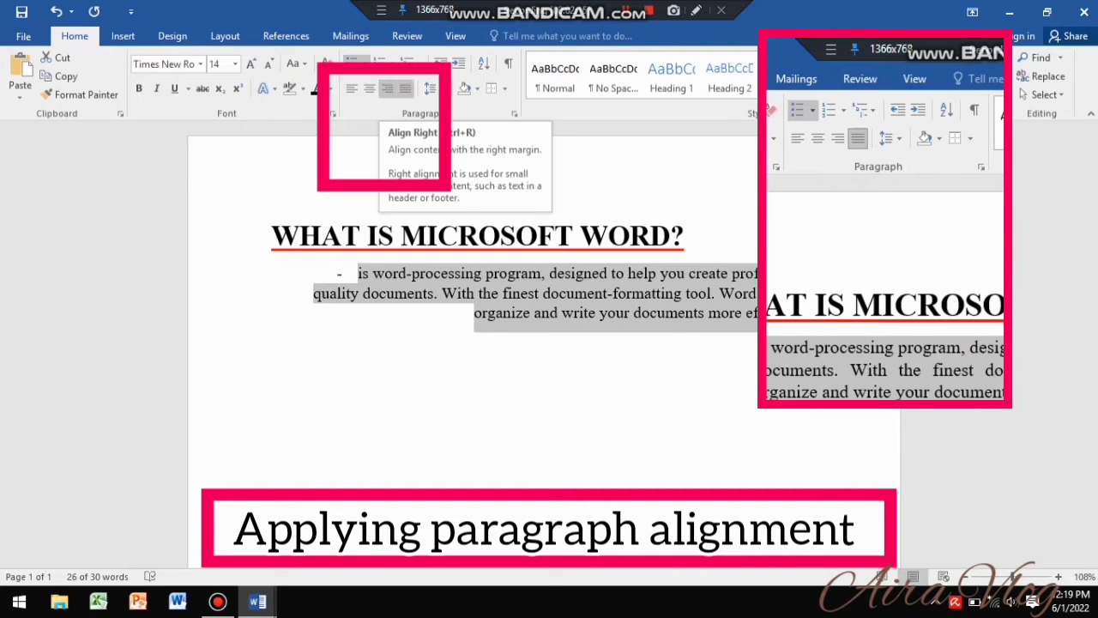
pyautogui.click(405, 88)
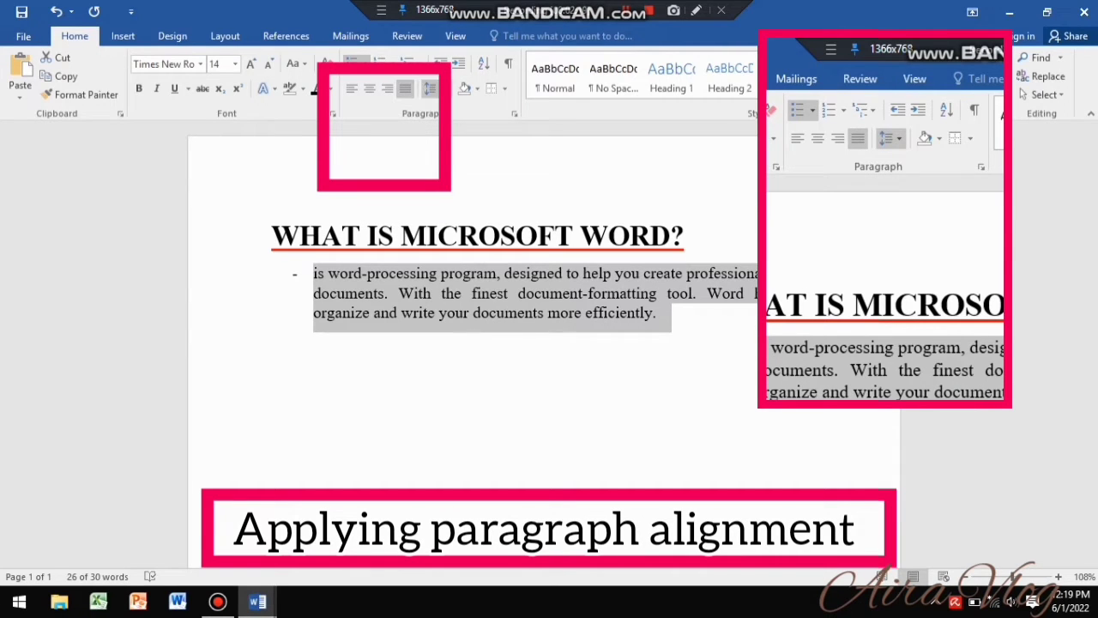
# Preview line spacing options up to 3.0 on the justified paragraph without applying any.
pyautogui.click(430, 88)
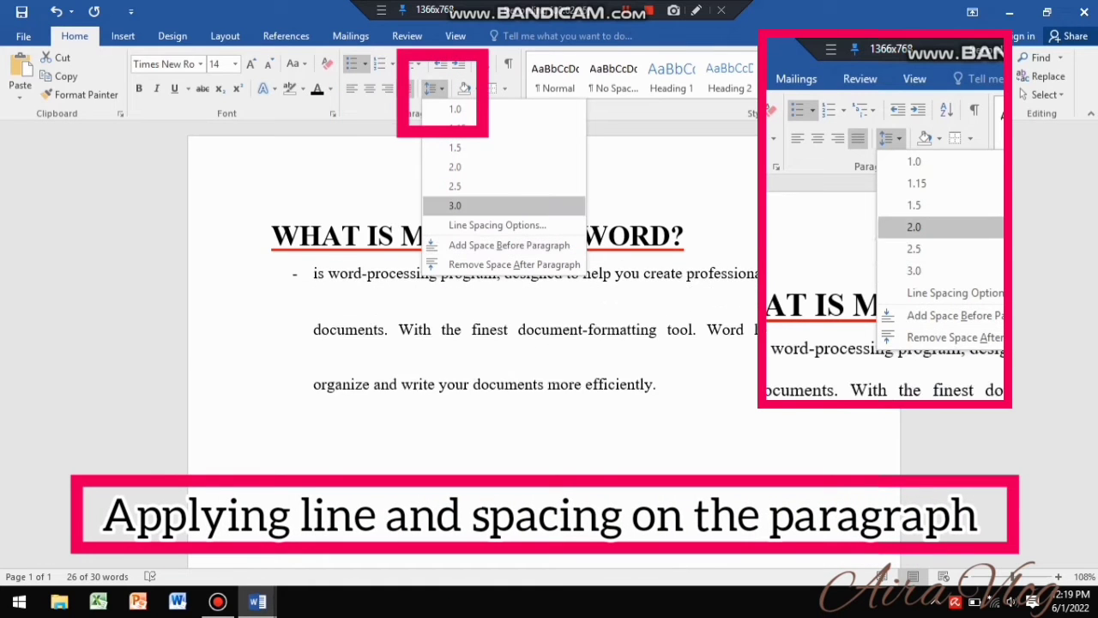
pyautogui.press('Escape')
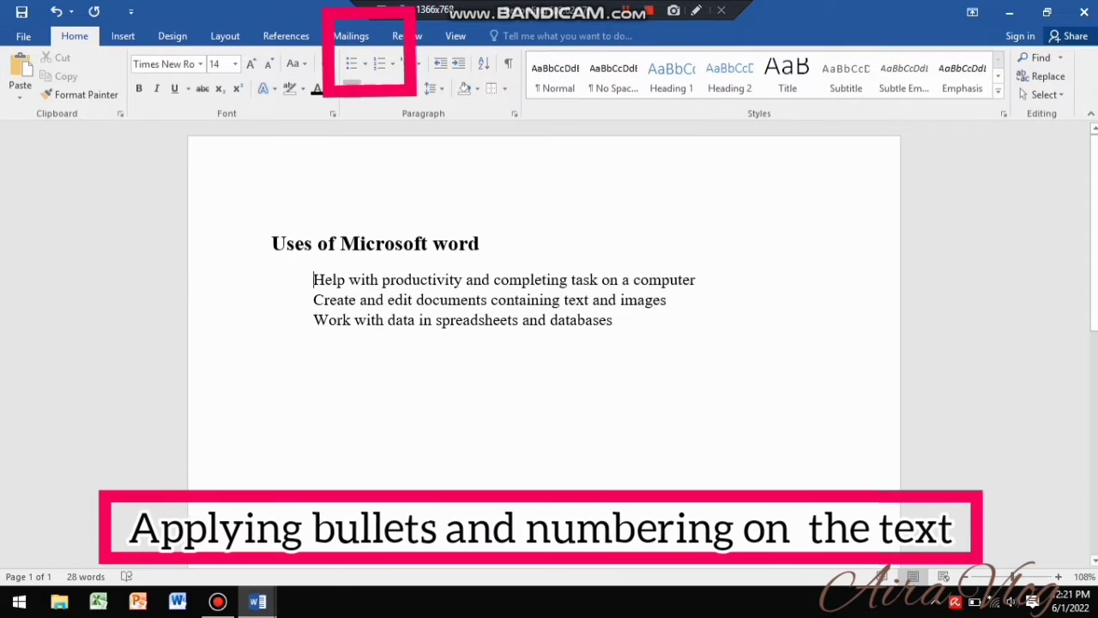
# Format the three lines under "Uses of Microsoft word" with bullets and switch them to 1), 2), 3) numbering.
pyautogui.moveTo(614, 320); pyautogui.dragTo(314, 280)
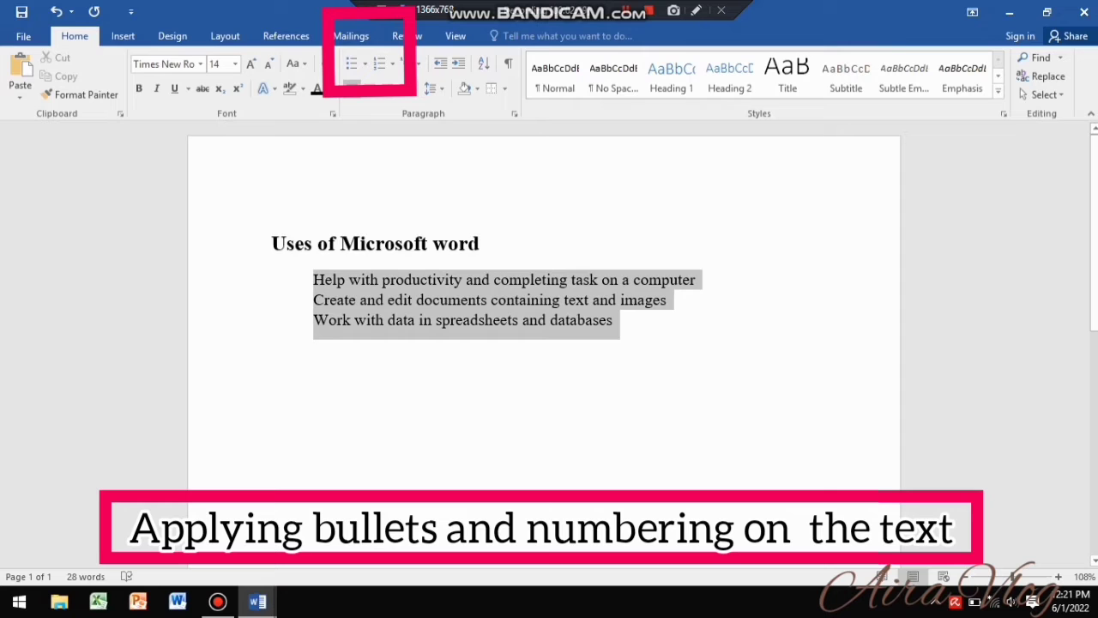
pyautogui.click(364, 64)
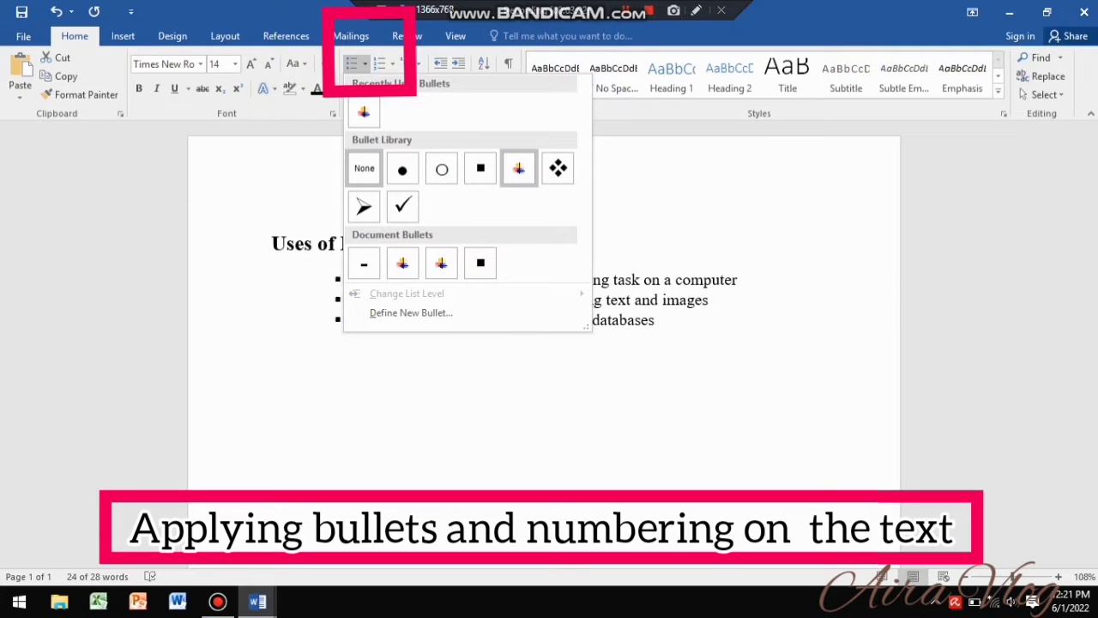
pyautogui.click(557, 168)
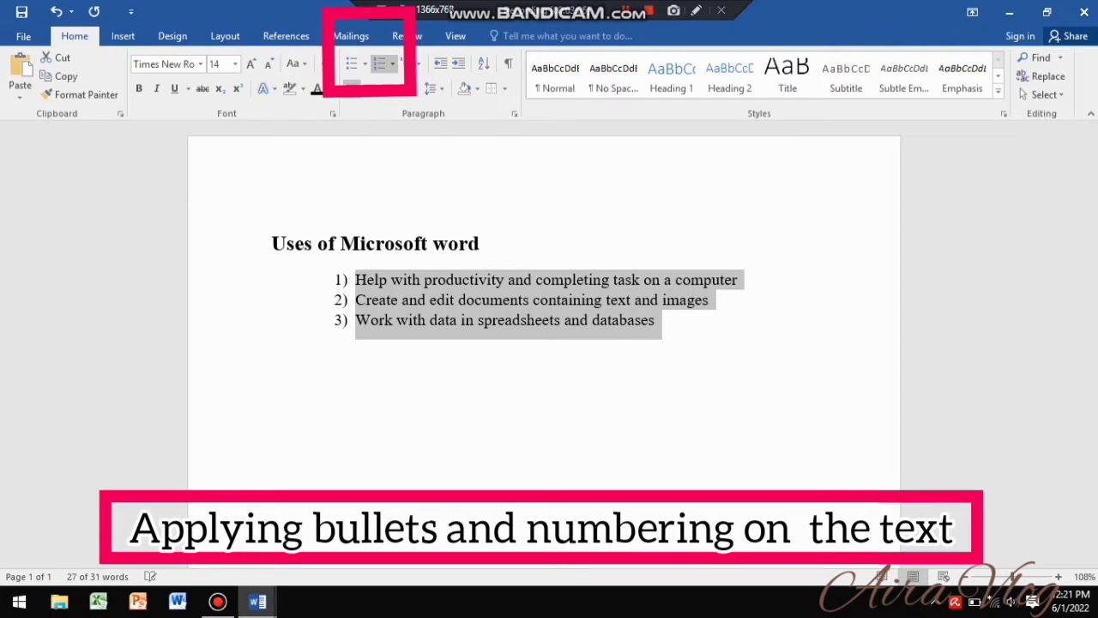
pyautogui.click(392, 64)
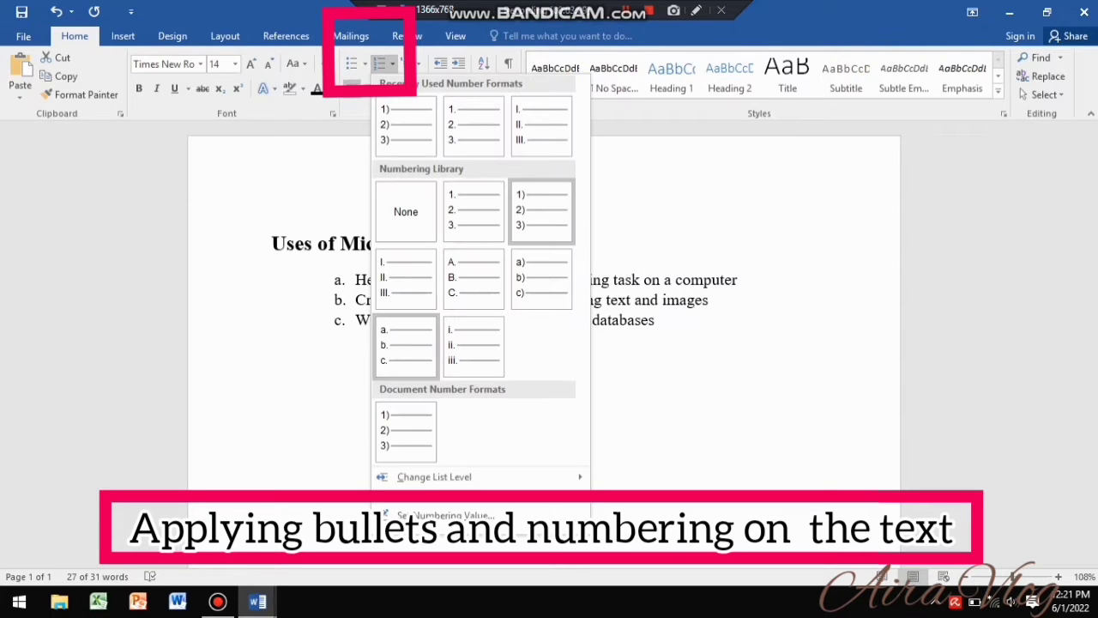
pyautogui.click(474, 279)
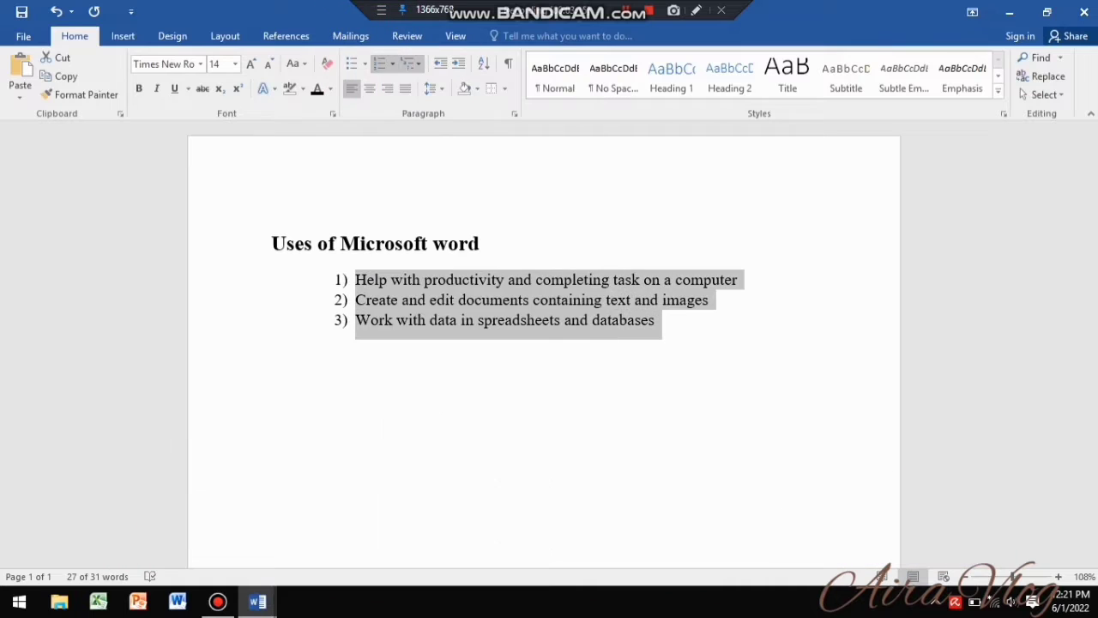
# Apply the Chapter 1 Heading multilevel list style to the three numbered lines.
pyautogui.click(412, 64)
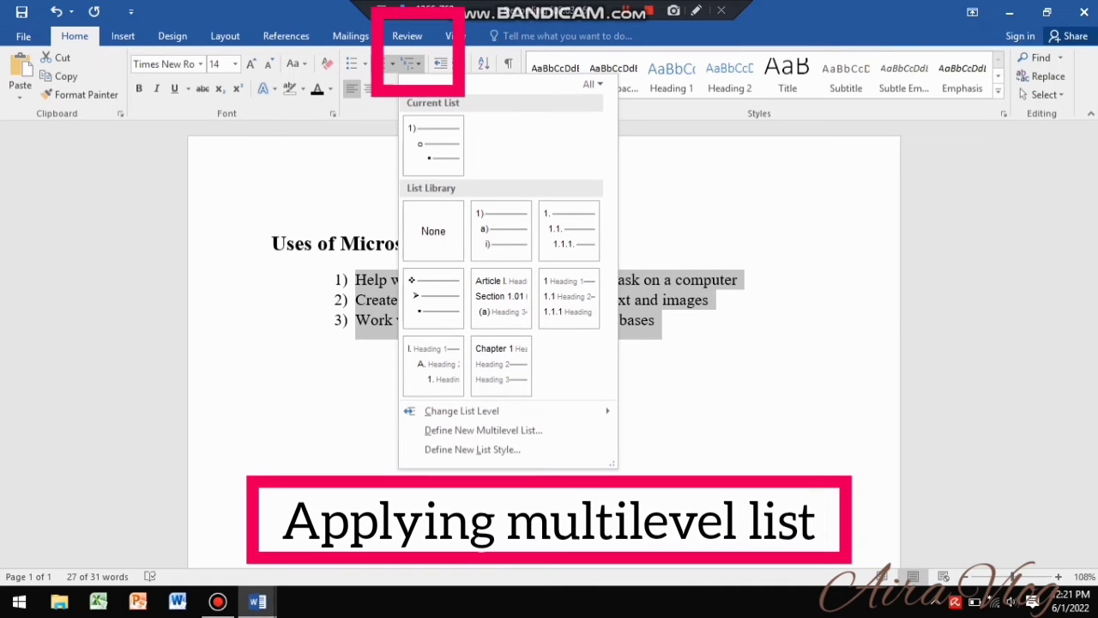
pyautogui.click(410, 63)
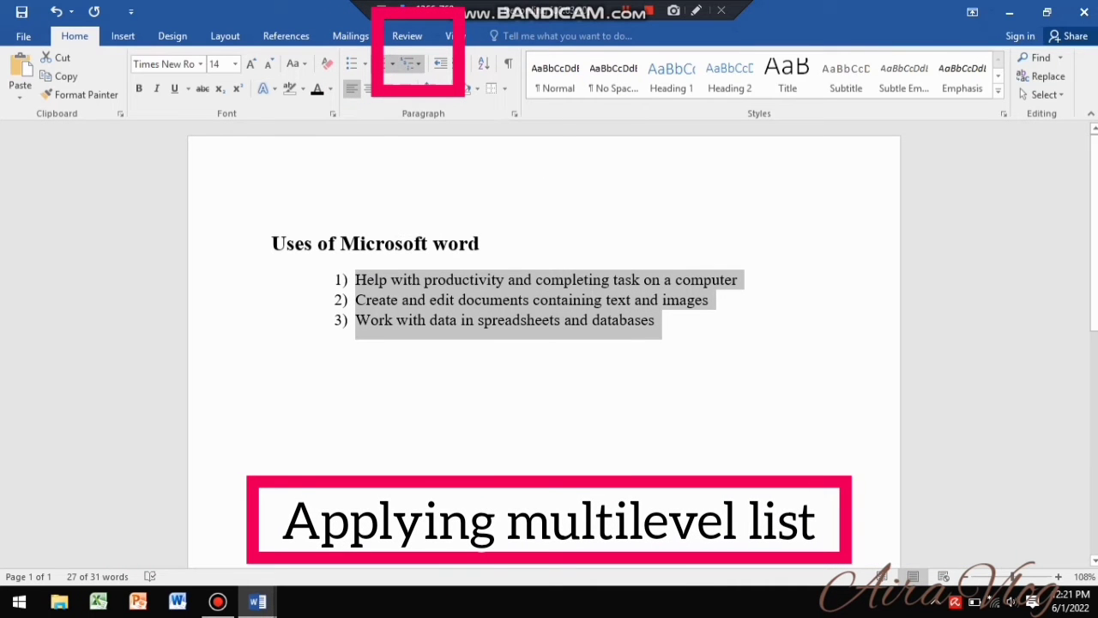
pyautogui.click(410, 63)
pyautogui.click(573, 392)
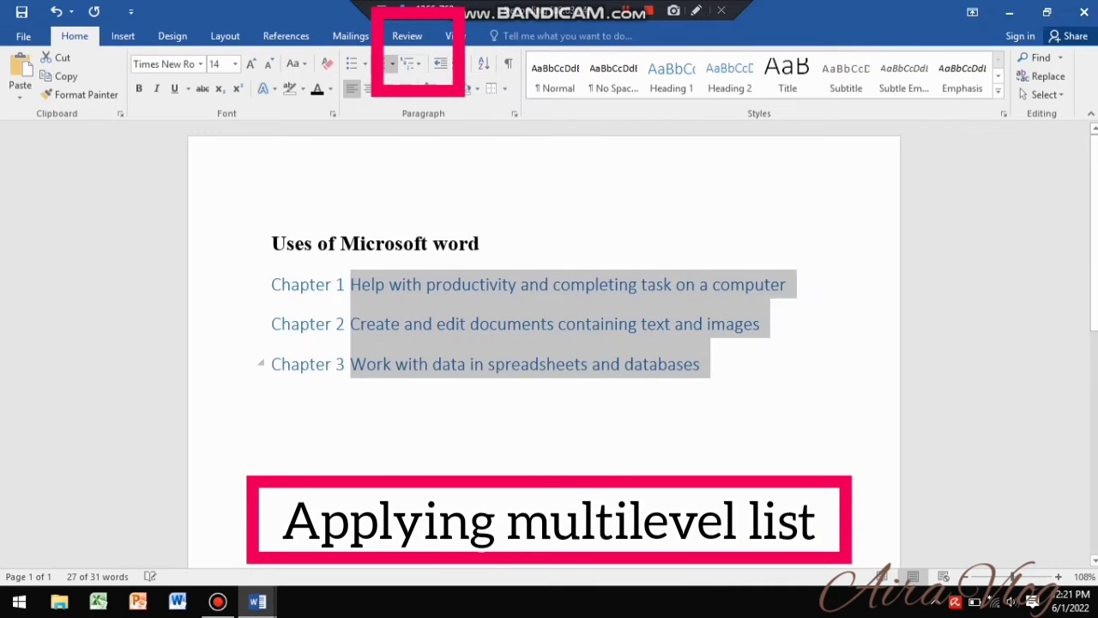
# Increase the indent of the "Uses of Microsoft word" heading four times and decrease it again four times.
pyautogui.click(470, 324)
pyautogui.moveTo(308, 285); pyautogui.dragTo(278, 285)
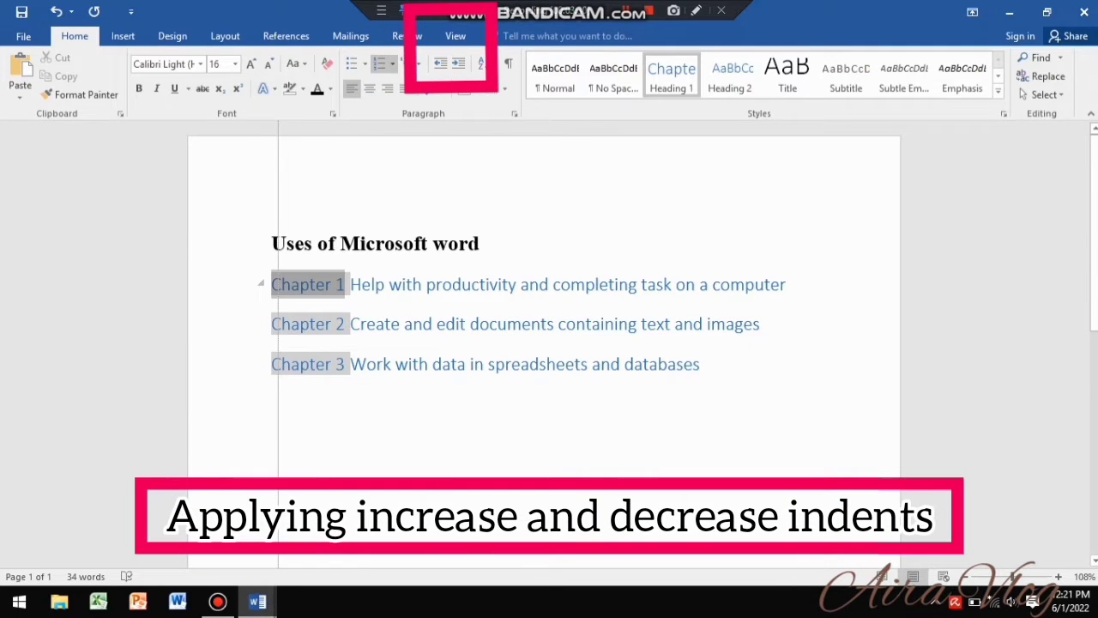
pyautogui.click(403, 244)
pyautogui.moveTo(480, 244); pyautogui.dragTo(273, 243)
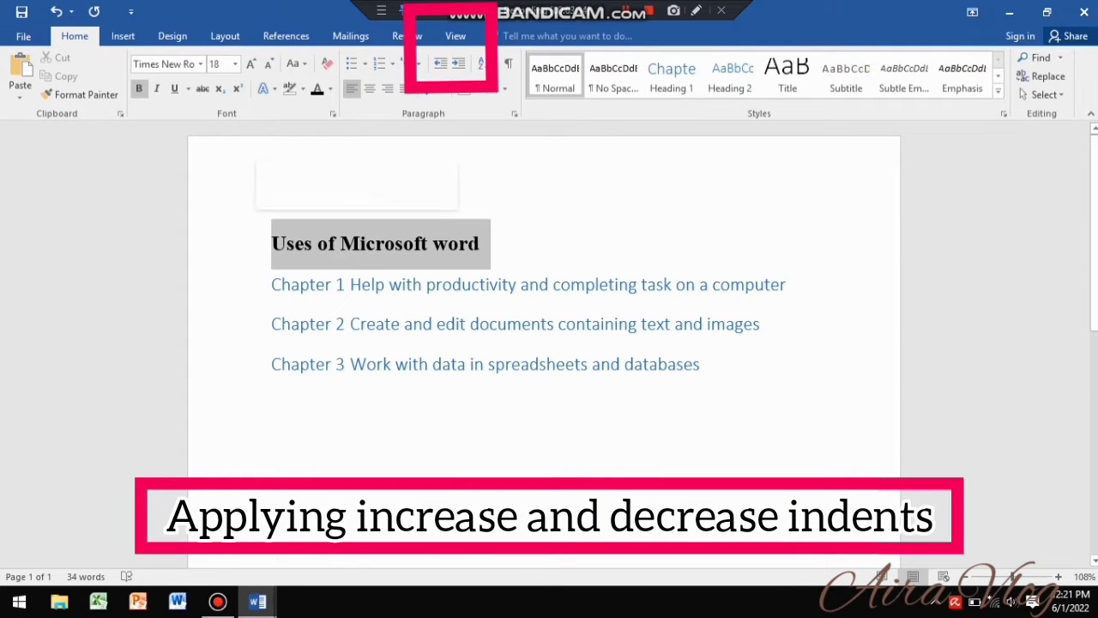
pyautogui.click(459, 64)
pyautogui.click(458, 64)
pyautogui.click(459, 63)
pyautogui.click(459, 64)
pyautogui.click(441, 63)
pyautogui.click(441, 64)
pyautogui.click(441, 64)
pyautogui.click(440, 63)
pyautogui.click(482, 244)
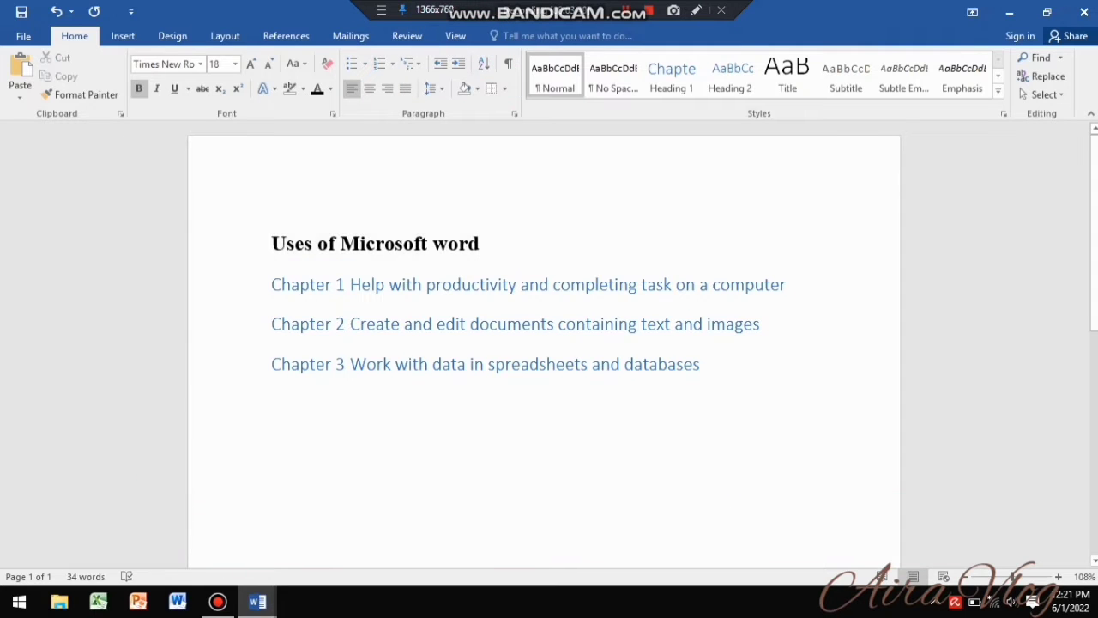
# Add a paragraph border to the "Uses of Microsoft word" heading and apply the Intense Quote style to it.
pyautogui.click(505, 88)
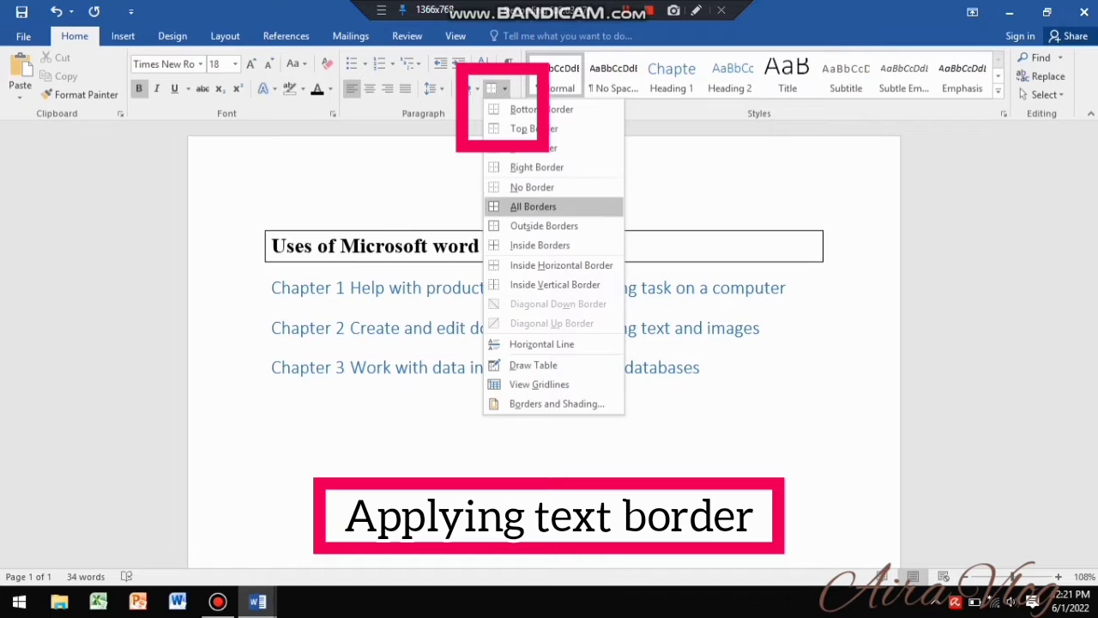
pyautogui.click(532, 129)
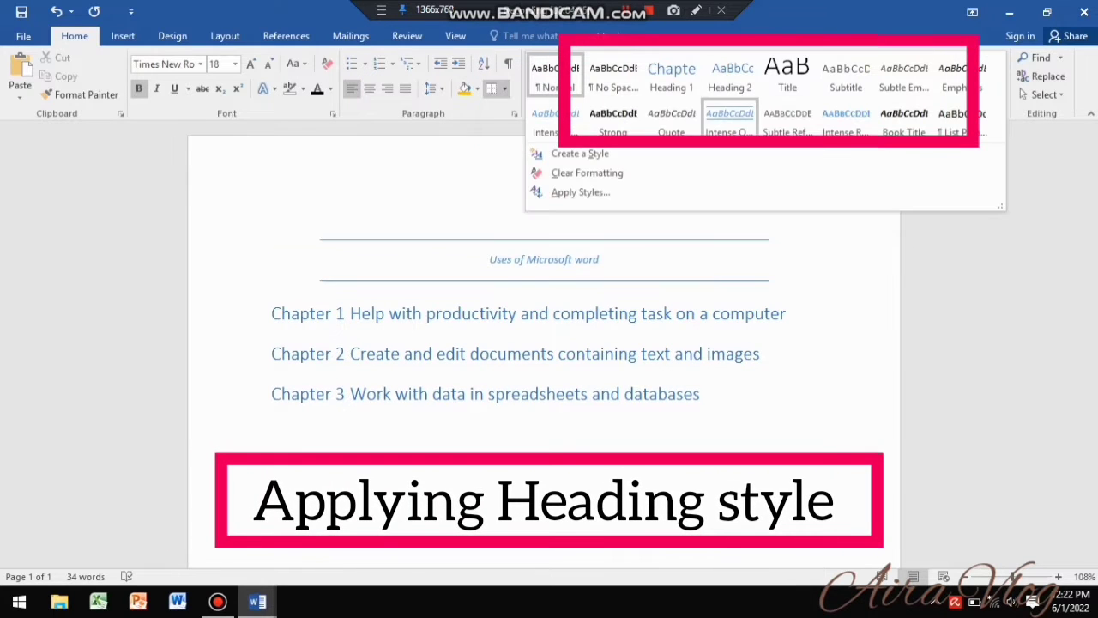
pyautogui.click(730, 118)
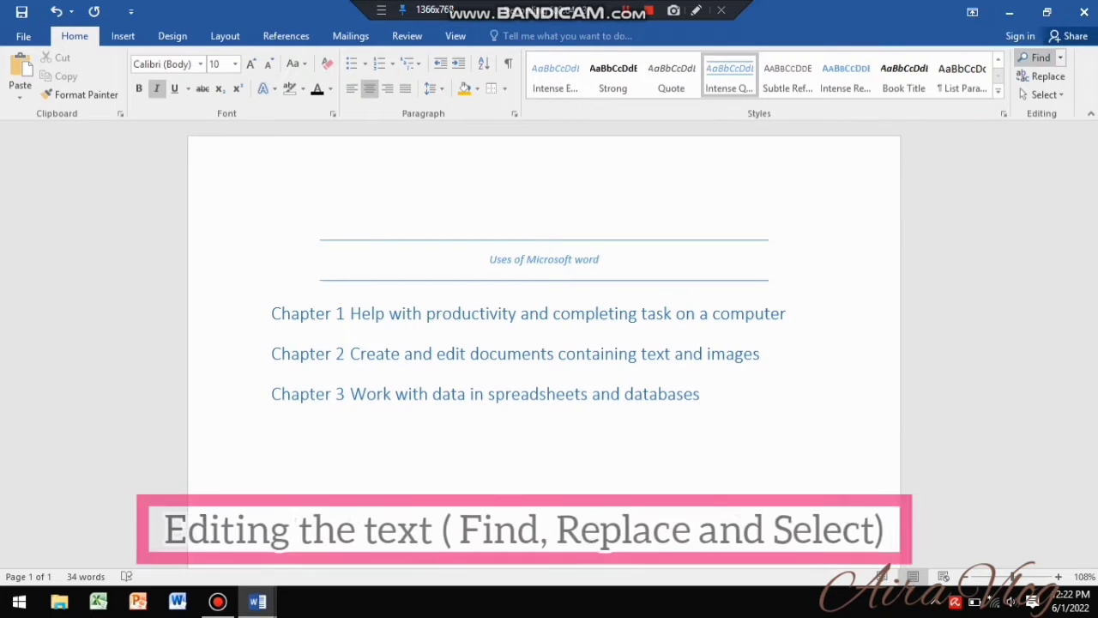
# Search the document for the word "text" and return to the document body.
pyautogui.click(1038, 57)
pyautogui.press('BackSpace')
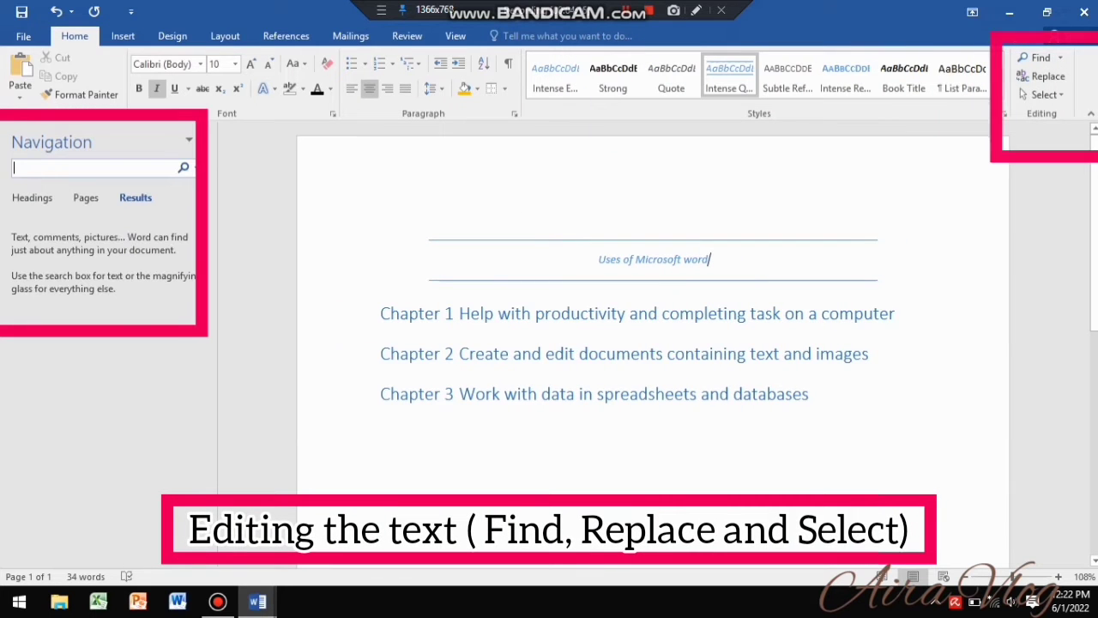
pyautogui.write('text')
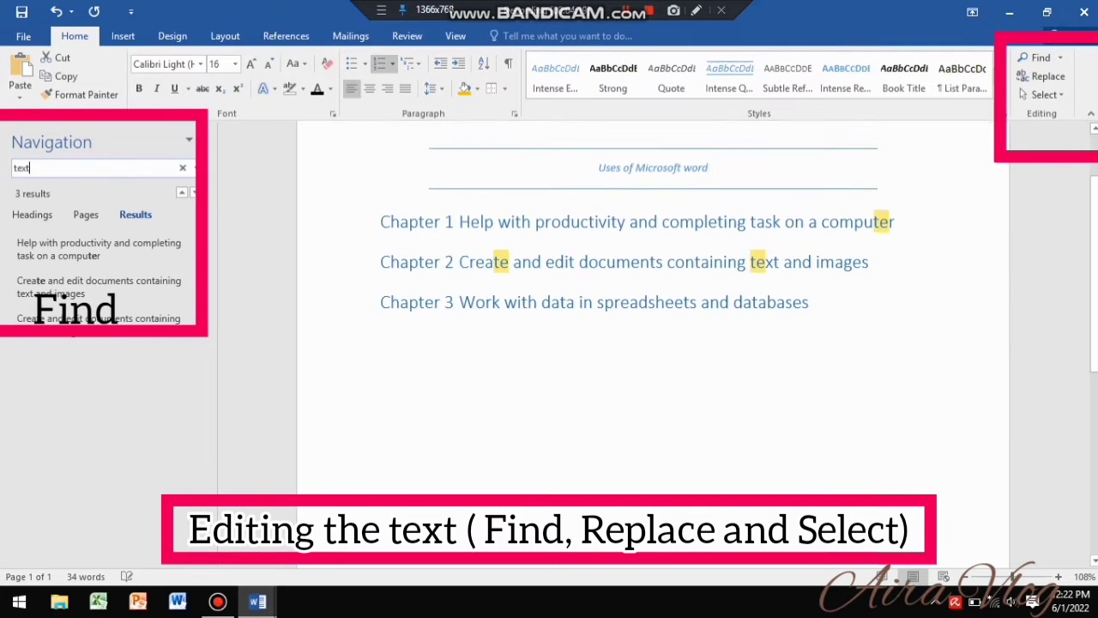
pyautogui.moveTo(783, 222); pyautogui.dragTo(758, 223)
pyautogui.click(810, 263)
# Enter "images" as the word to find and "pictures" as its replacement in Find and Replace, and run it.
pyautogui.click(1042, 77)
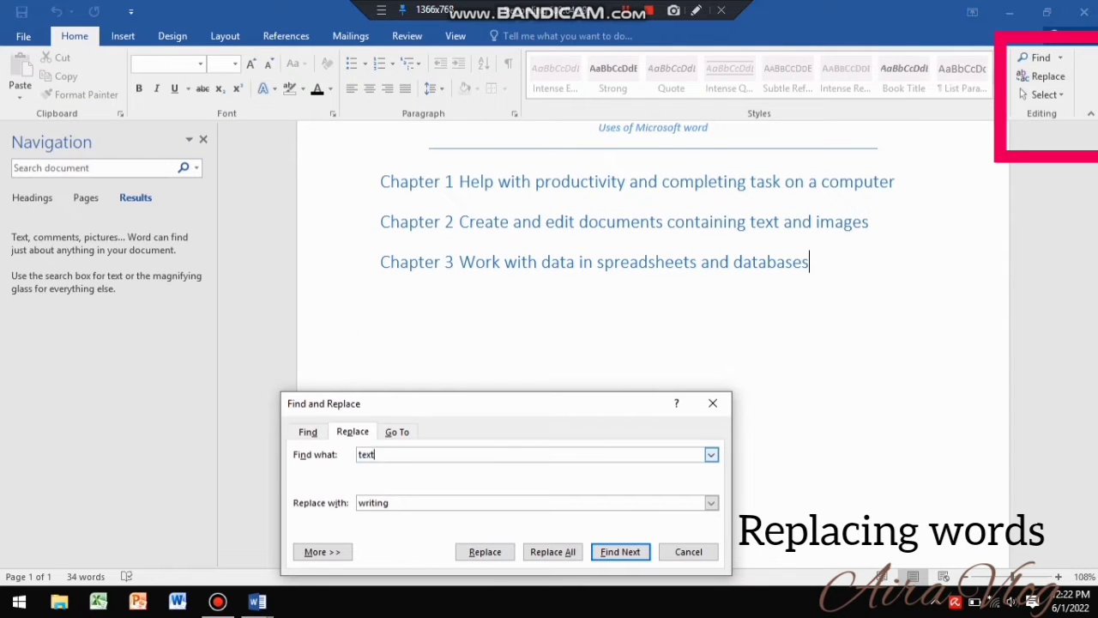
pyautogui.press('BackSpace')
pyautogui.press('BackSpace')
pyautogui.moveTo(461, 412); pyautogui.dragTo(660, 312)
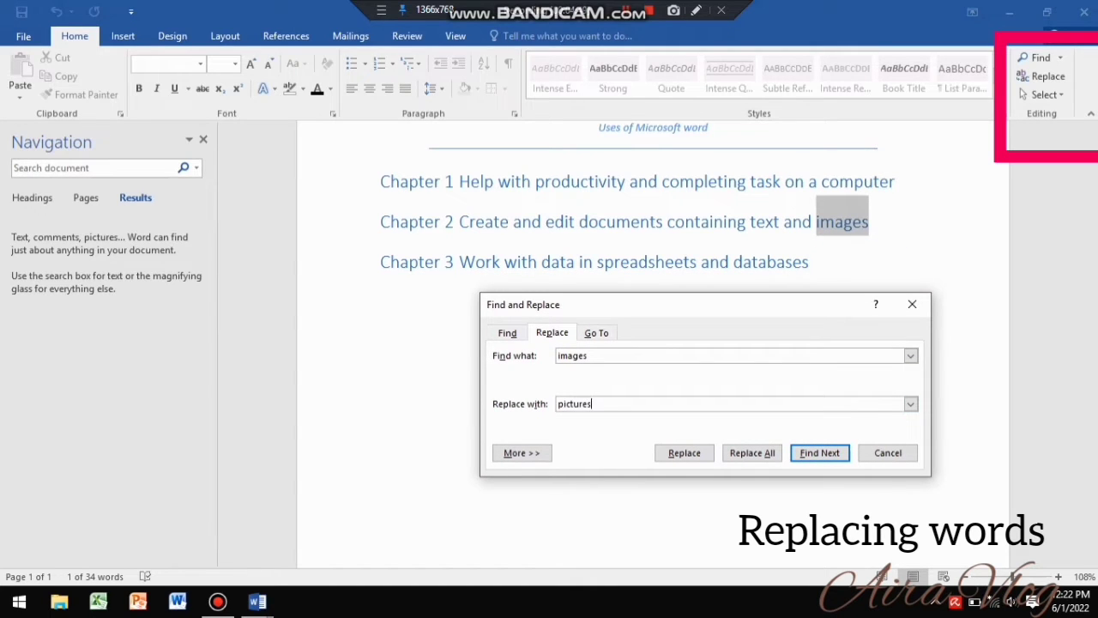
pyautogui.press('Return')
pyautogui.press('Return')
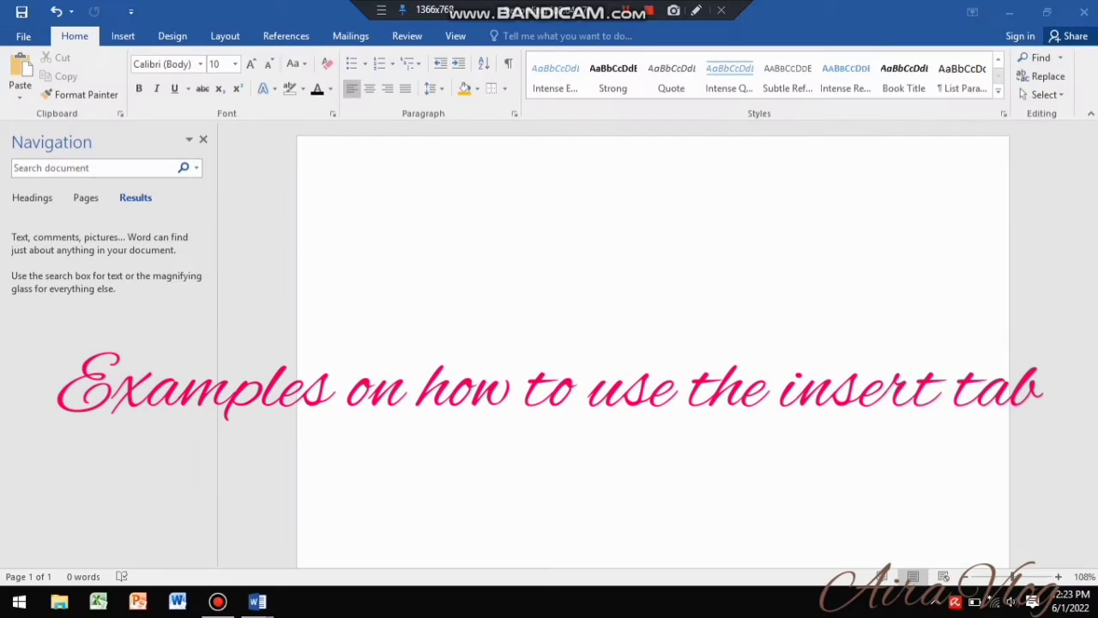
# Insert a table with six columns and four rows on the blank page.
pyautogui.click(122, 36)
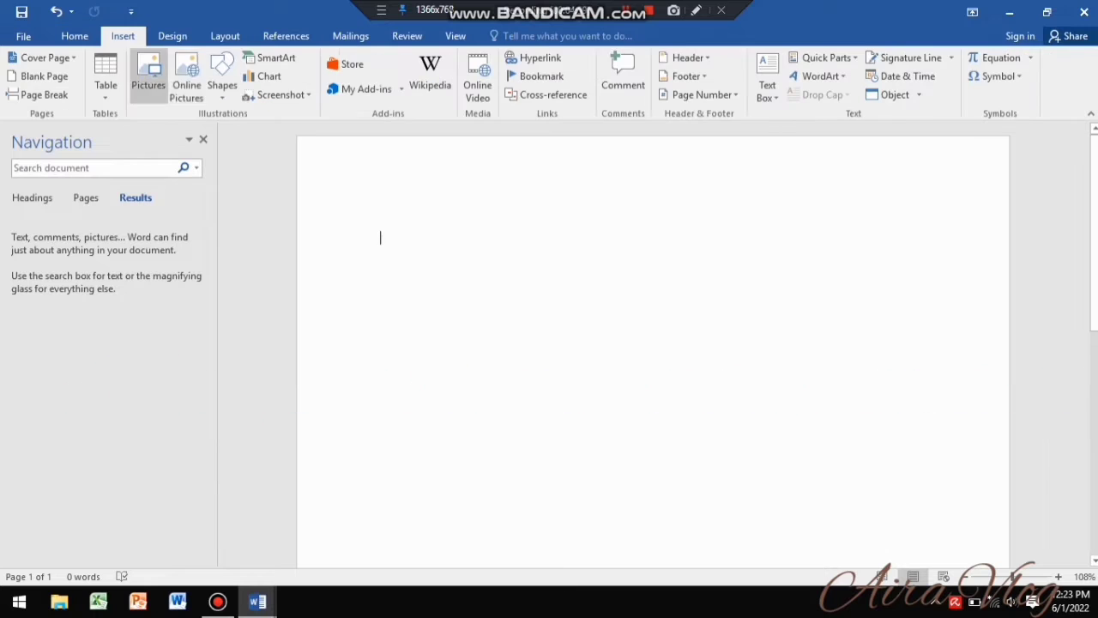
pyautogui.click(105, 78)
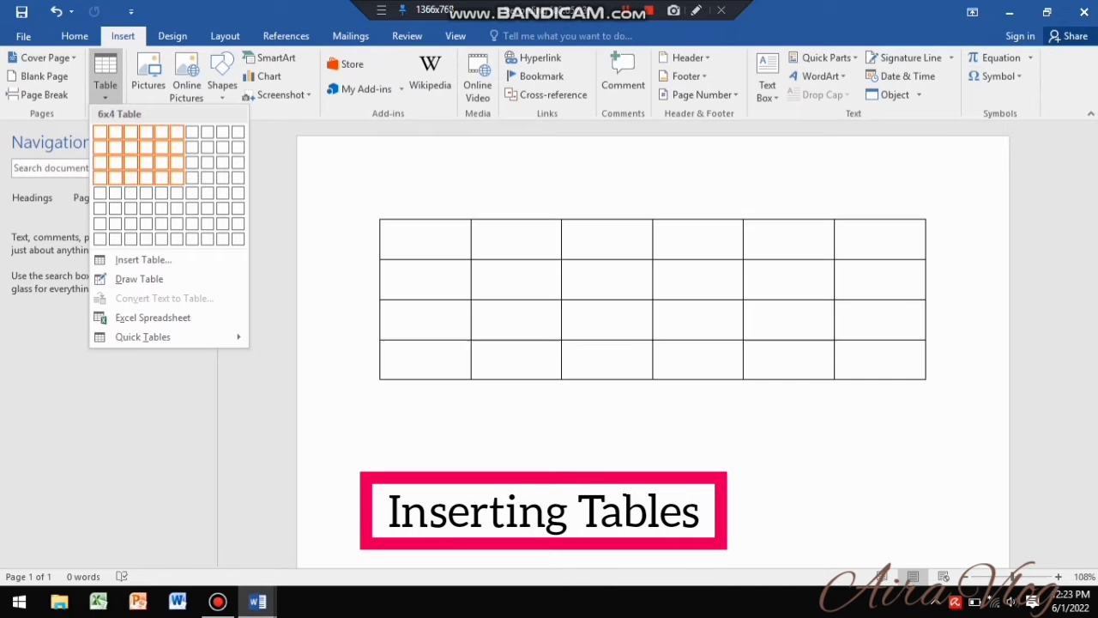
pyautogui.click(177, 178)
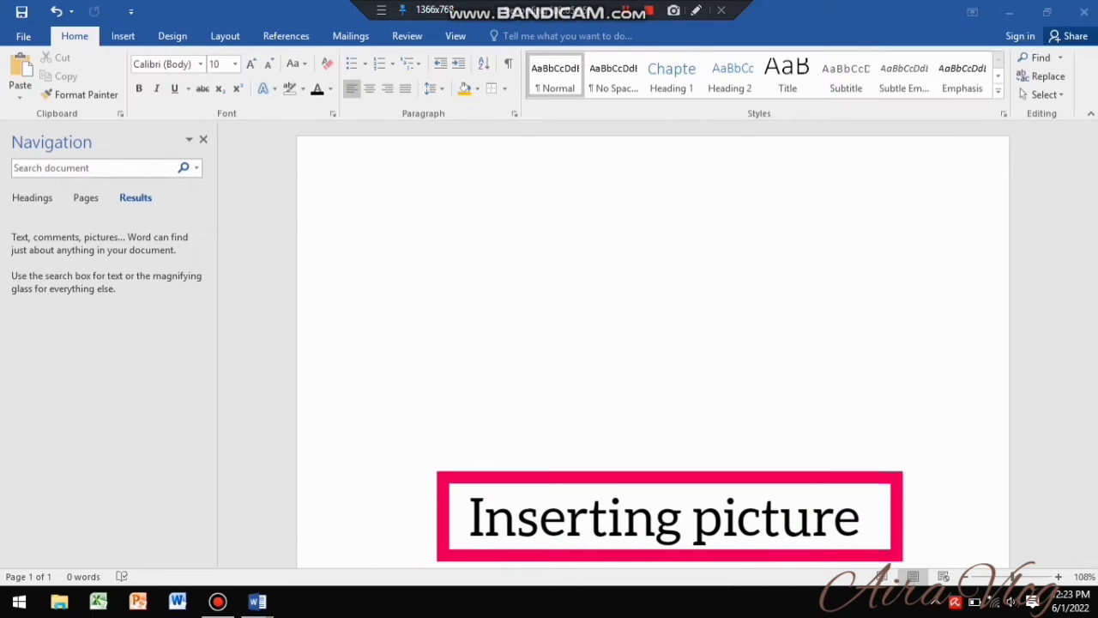
# Insert picture 3 from the weekly vlog2 folder into the blank document.
pyautogui.click(123, 36)
pyautogui.click(146, 81)
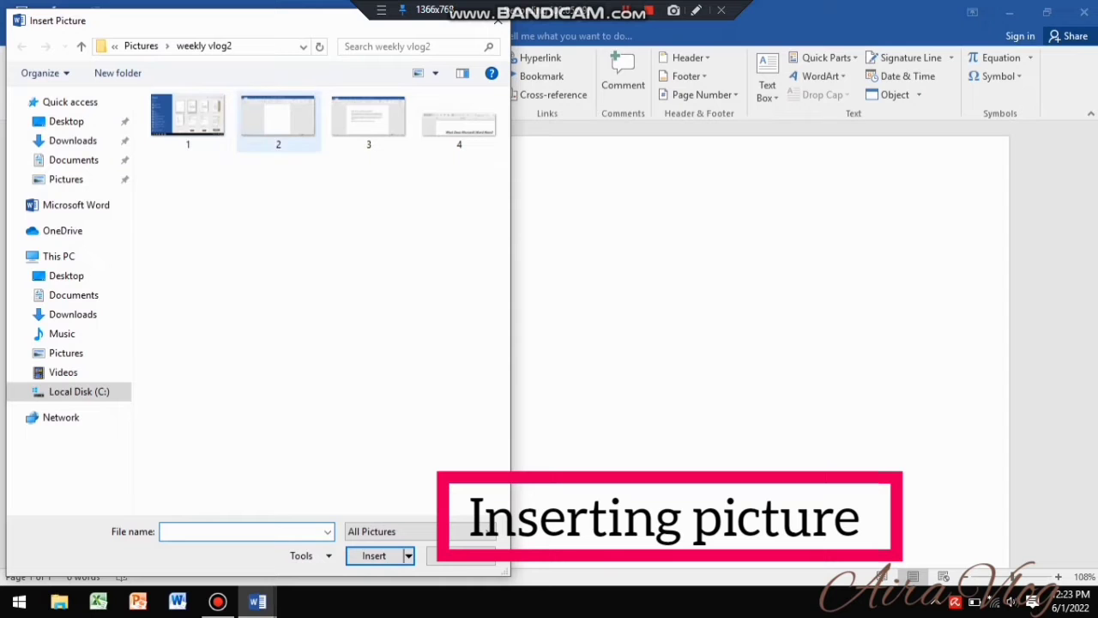
pyautogui.click(369, 122)
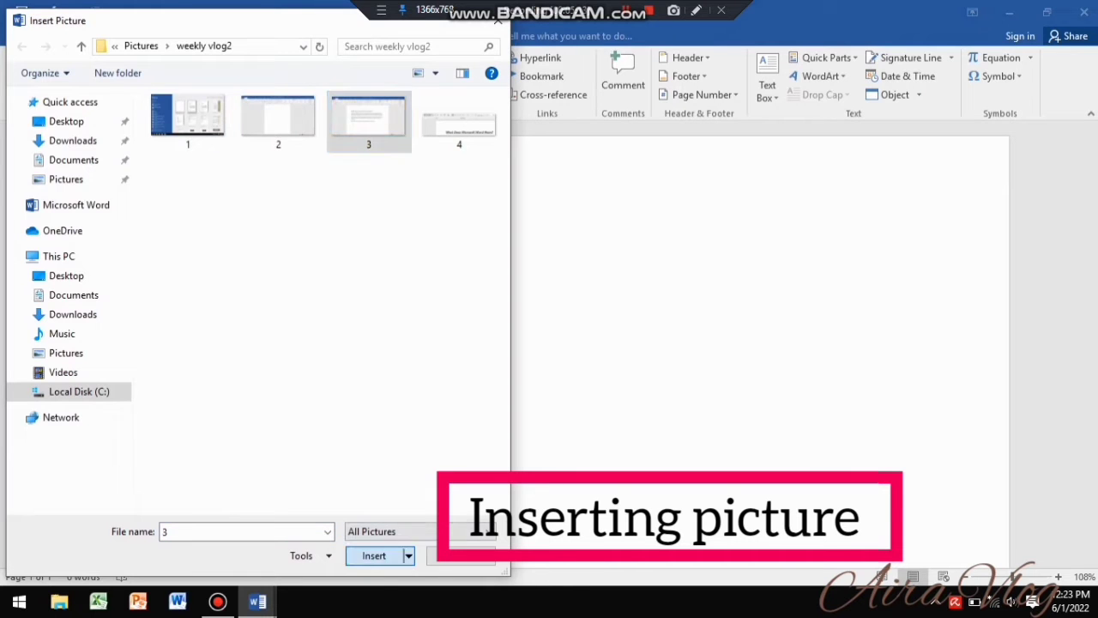
pyautogui.click(374, 556)
# Set the inserted picture's text wrapping to Through and shrink the picture from its lower right corner.
pyautogui.rightClick(604, 323)
pyautogui.moveTo(655, 267)
pyautogui.click(773, 328)
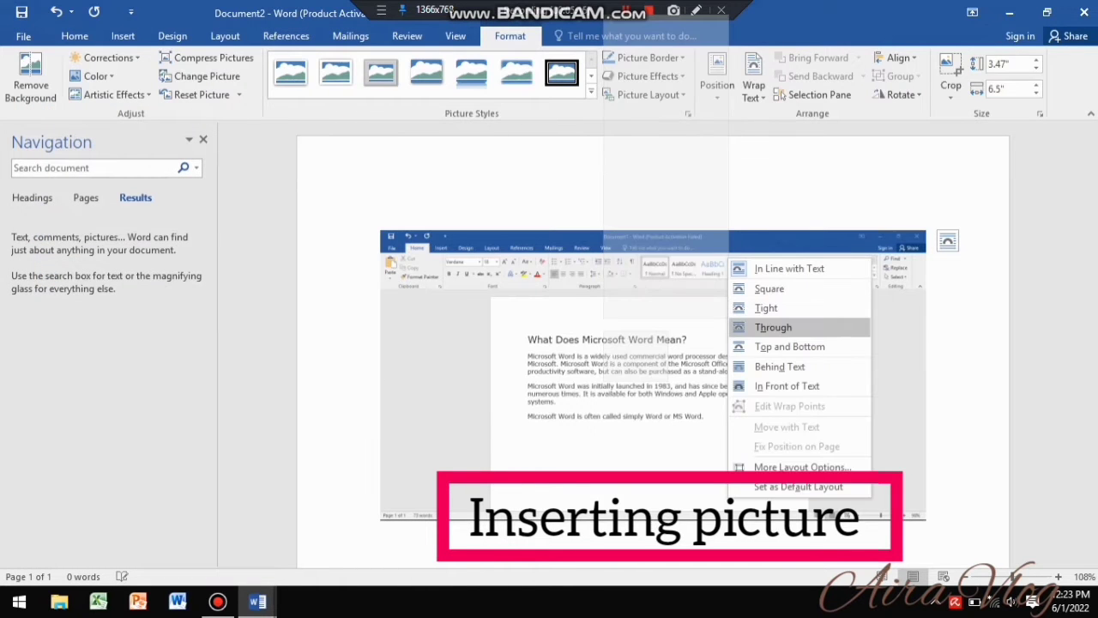
pyautogui.click(773, 328)
pyautogui.moveTo(926, 519); pyautogui.dragTo(743, 423)
# Draw a rectangle about 2.33" wide and 1.09" high near the page's upper left and apply the white, green-outlined shape style.
pyautogui.moveTo(350, 186)
pyautogui.mouseDown()
pyautogui.moveTo(535, 238)
pyautogui.moveTo(546, 277)
pyautogui.mouseUp()
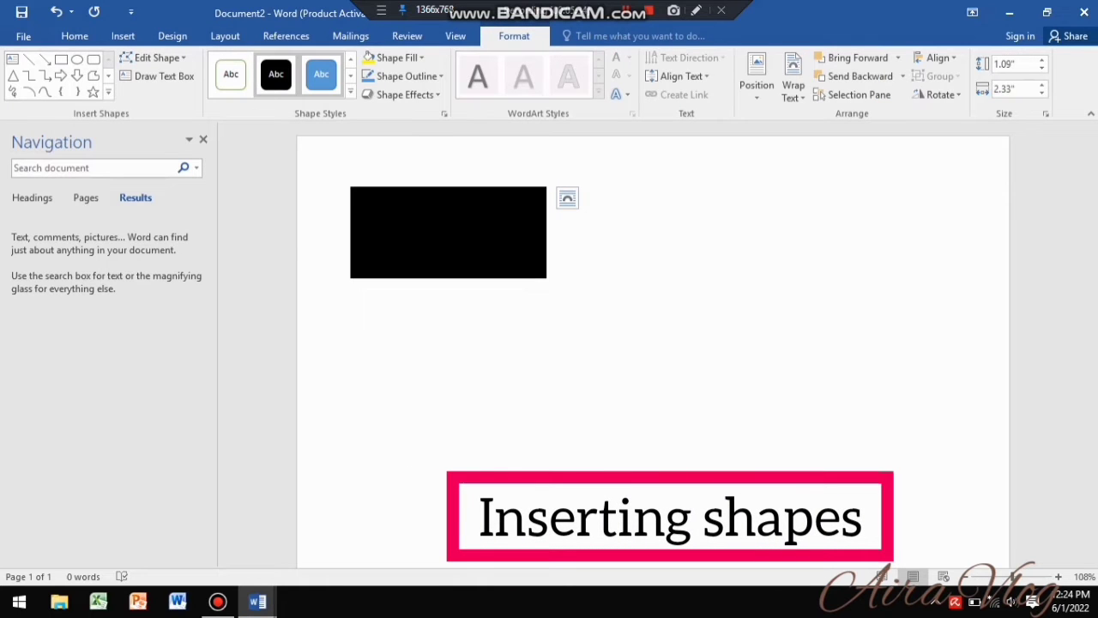
pyautogui.click(231, 75)
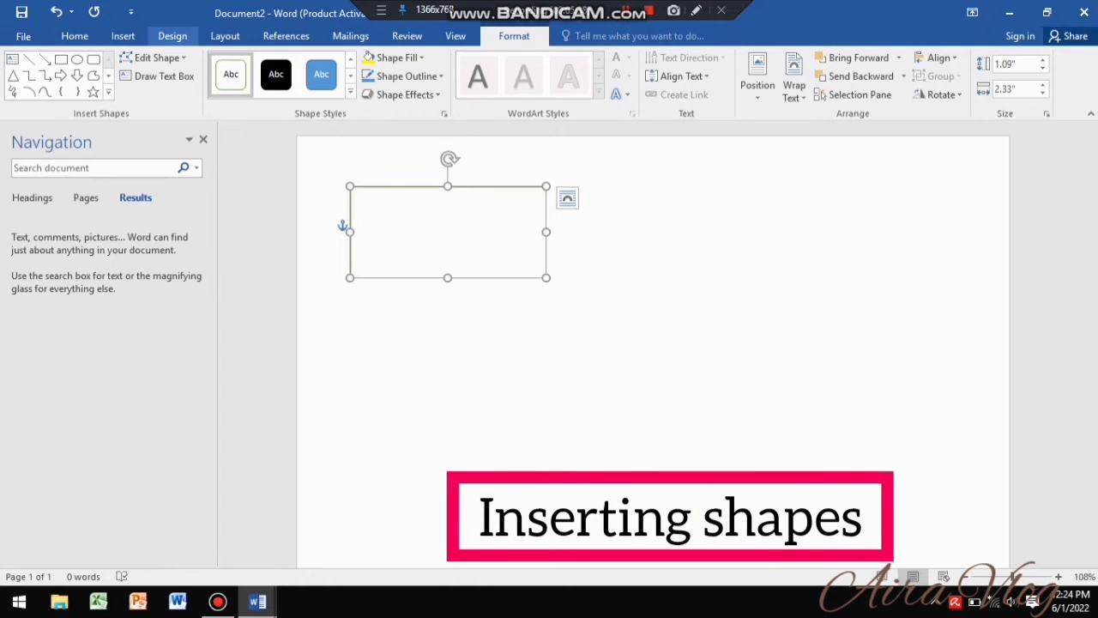
# Draw a heart about 1.81" wide and 1.73" high beside the rectangle and change its fill colour.
pyautogui.click(123, 35)
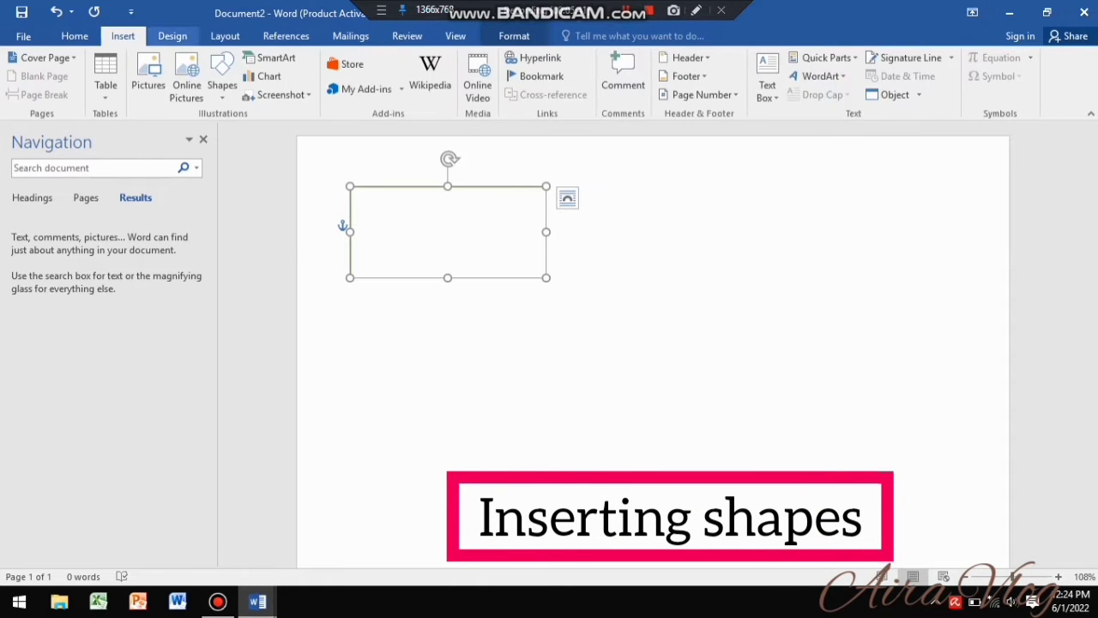
pyautogui.click(222, 77)
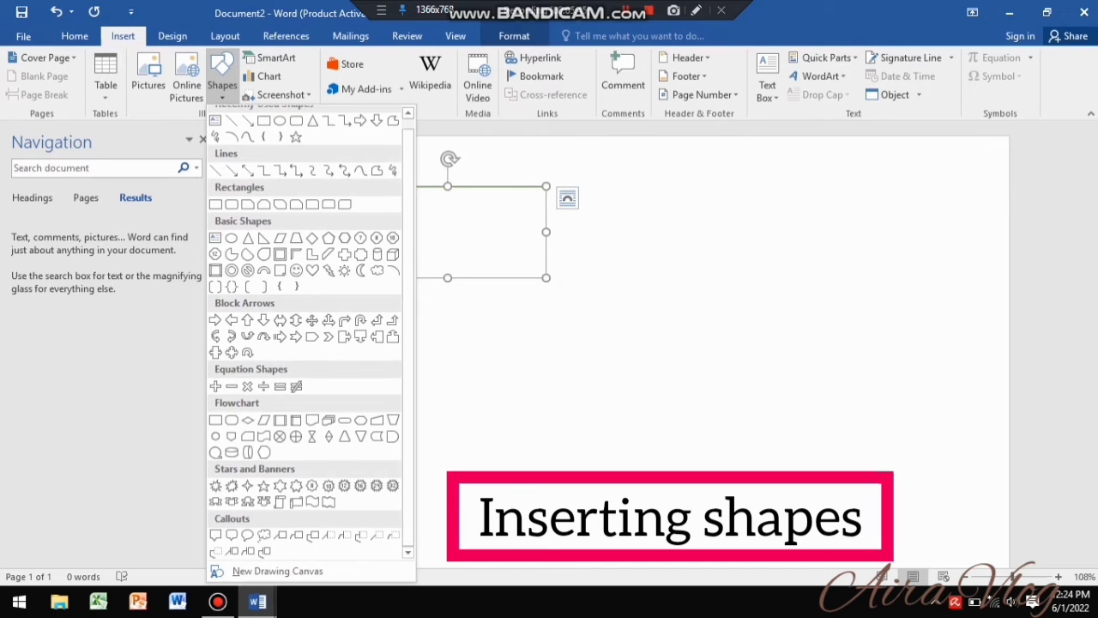
pyautogui.scroll(1, 264, 270)
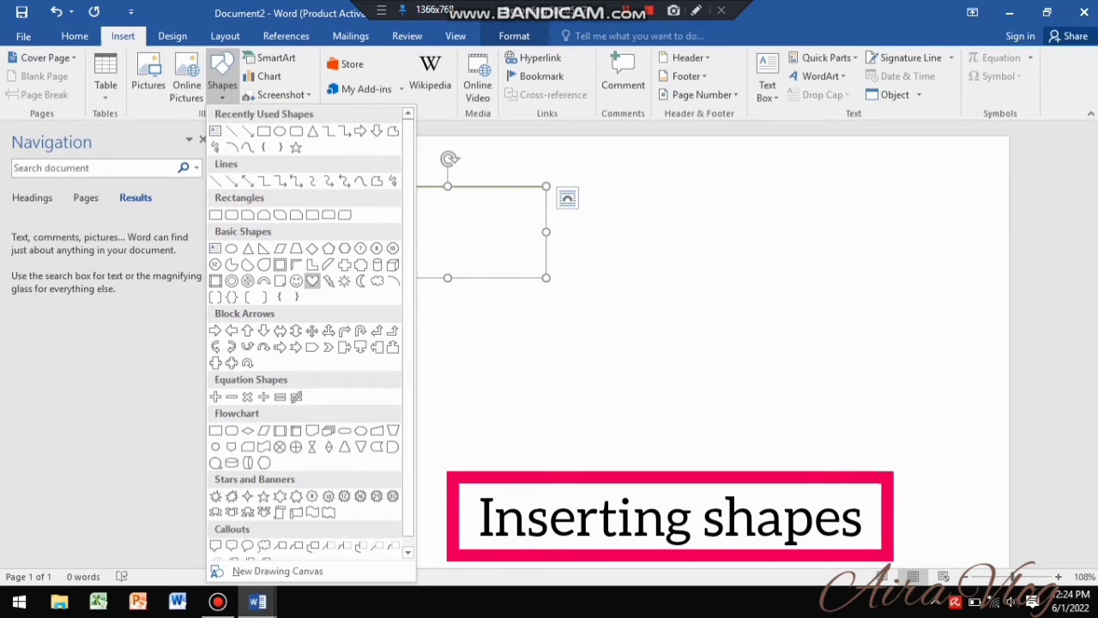
pyautogui.click(311, 280)
pyautogui.moveTo(619, 195); pyautogui.dragTo(772, 341)
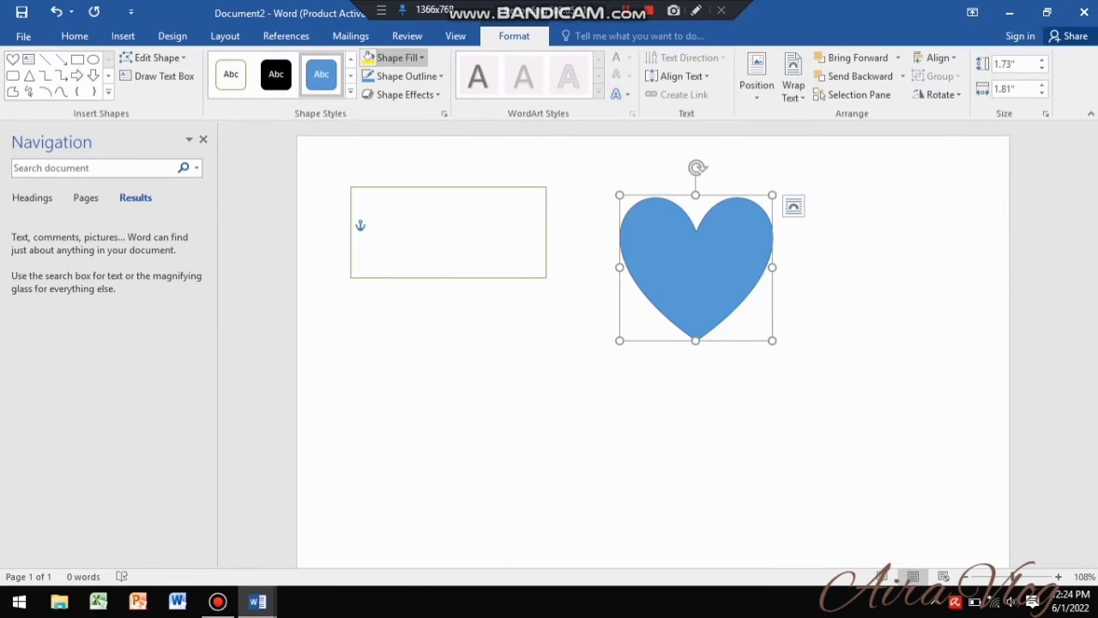
pyautogui.click(421, 57)
pyautogui.click(374, 184)
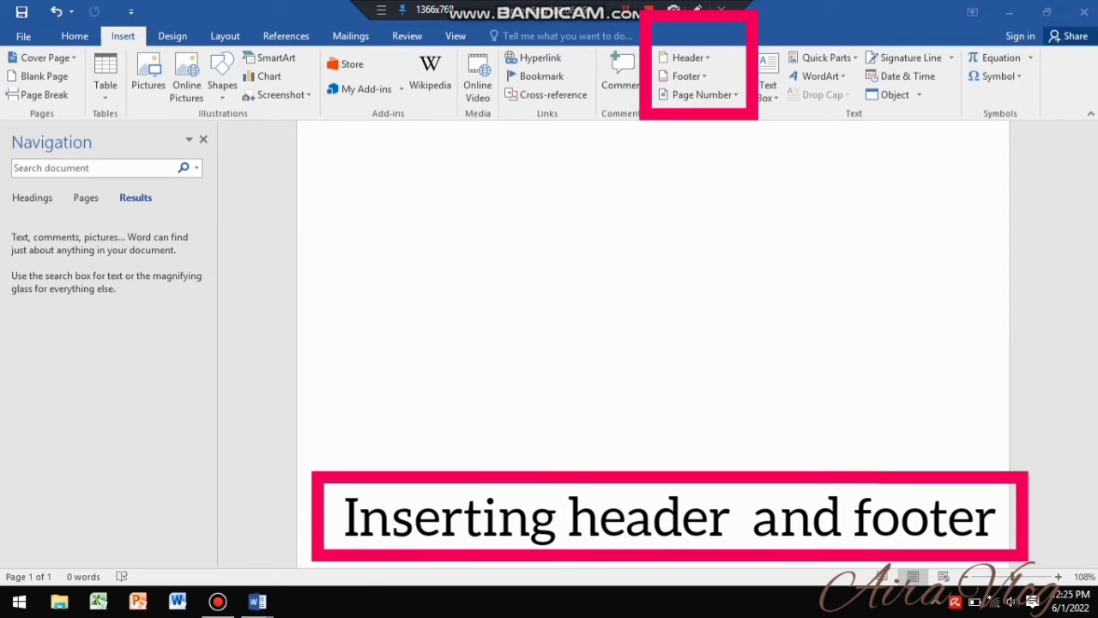
# Insert a Blank header containing the author's full name and close header editing.
pyautogui.click(690, 57)
pyautogui.click(813, 136)
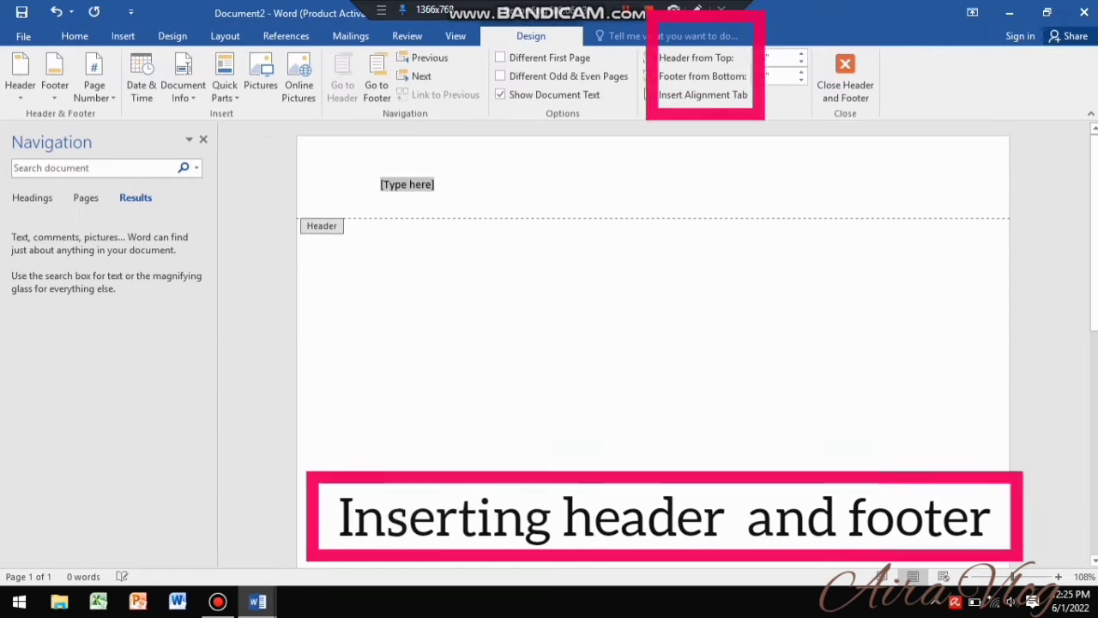
pyautogui.write('AIRA')
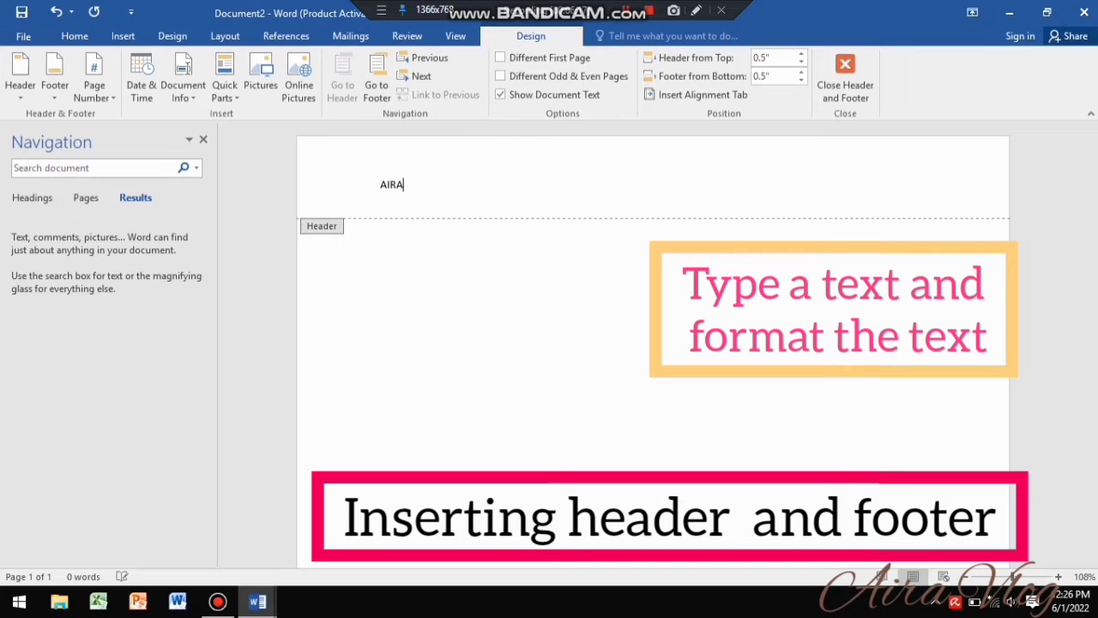
pyautogui.write(' J. MARIBAO')
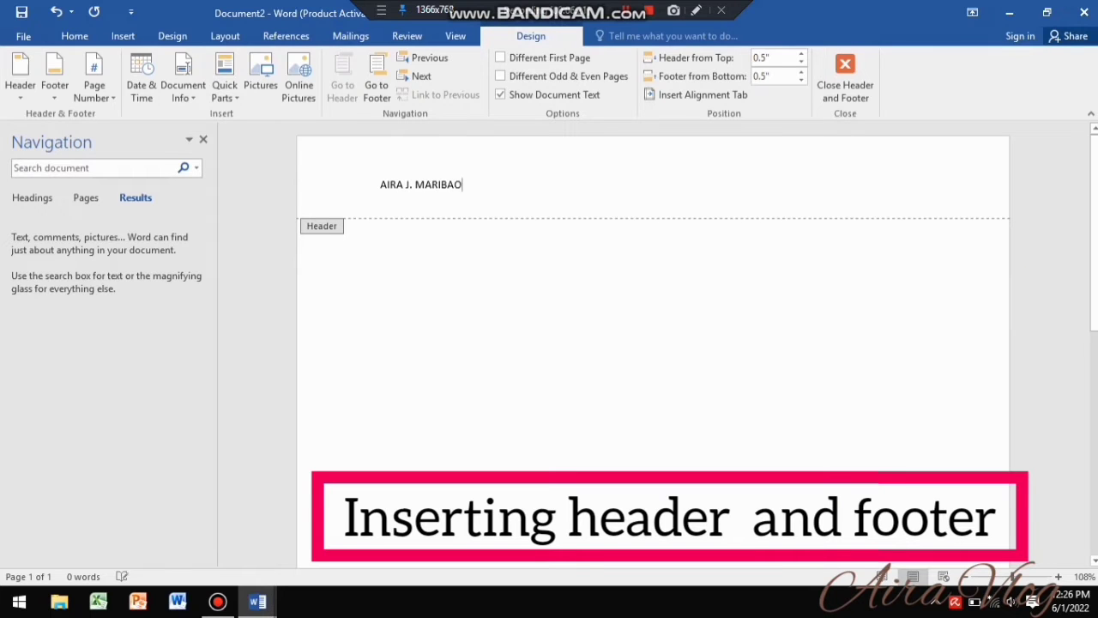
pyautogui.moveTo(407, 184); pyautogui.dragTo(378, 184)
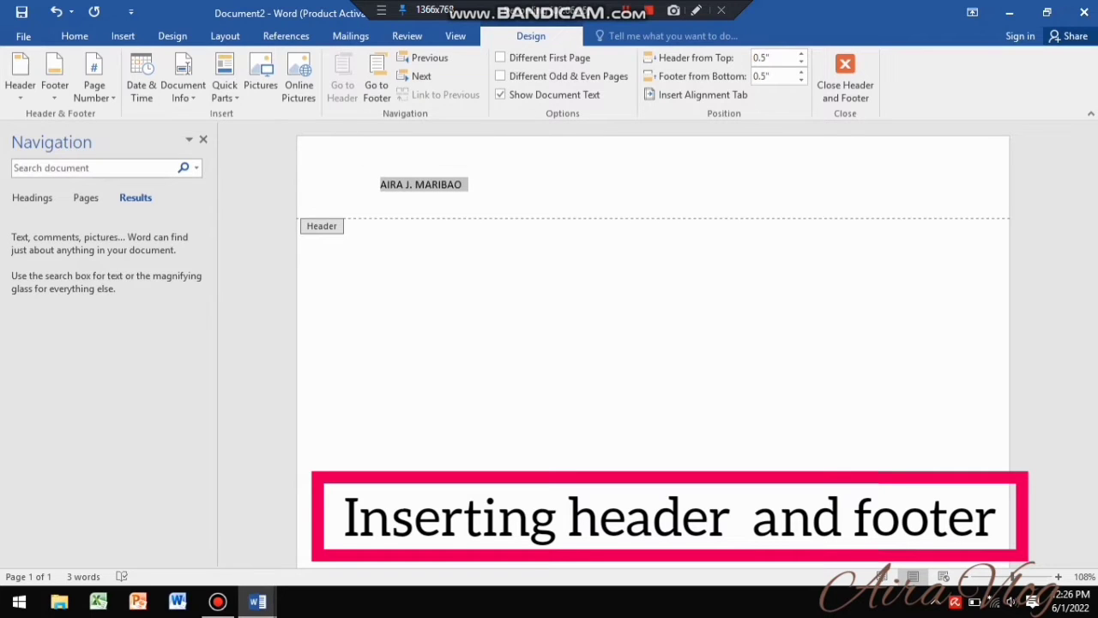
pyautogui.click(845, 79)
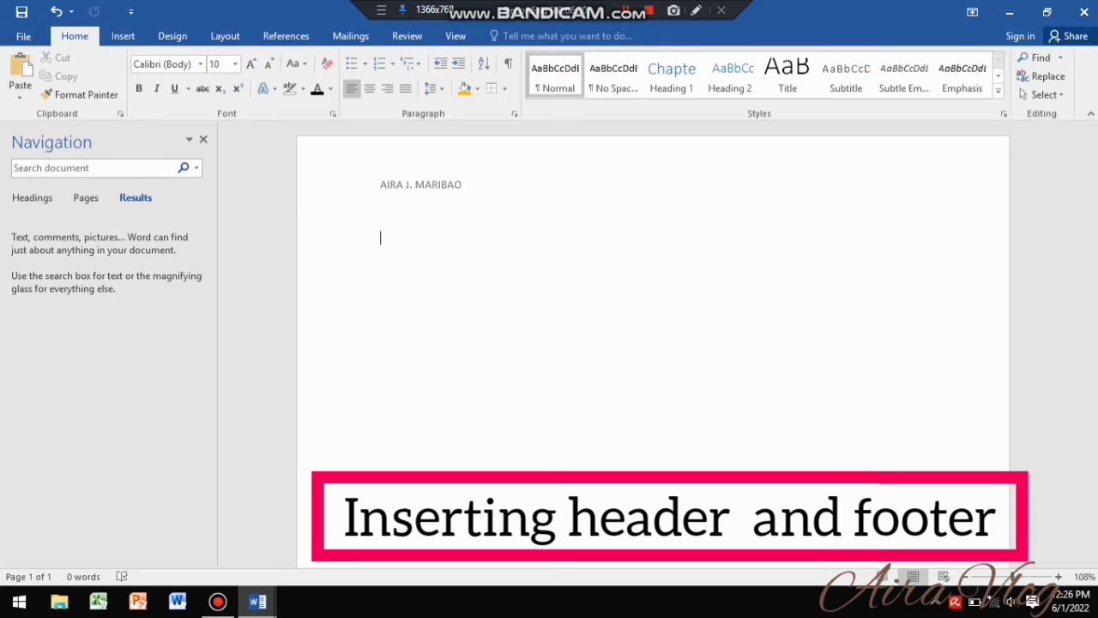
# Insert a Blank footer reading "BIT-CT-4F" and close footer editing.
pyautogui.click(123, 35)
pyautogui.click(687, 76)
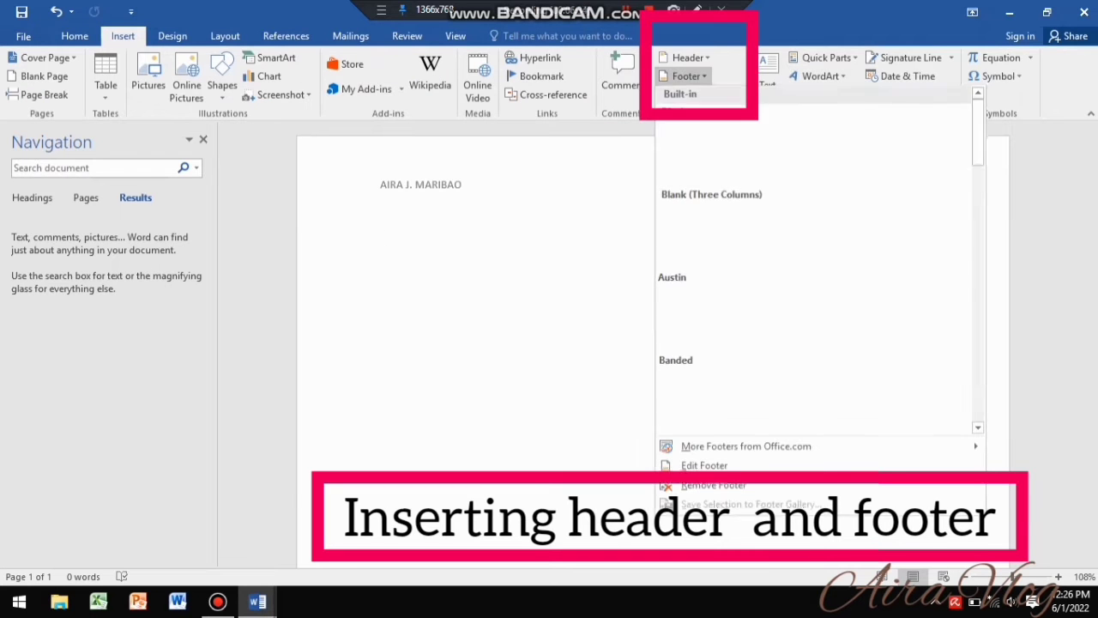
pyautogui.click(737, 153)
pyautogui.write('Bi')
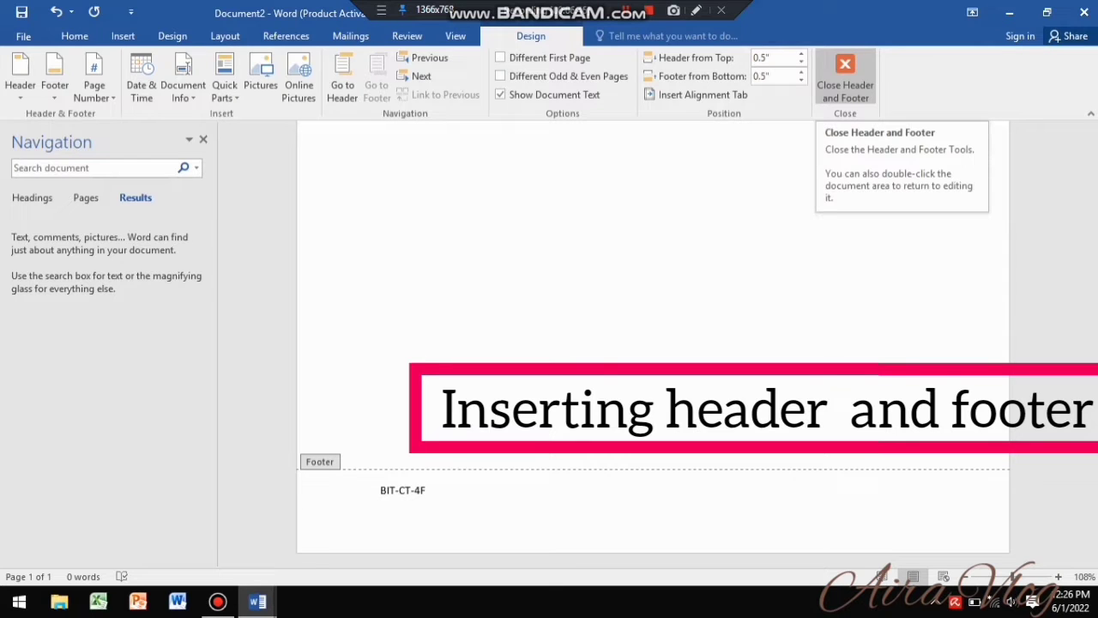
pyautogui.click(845, 79)
# Insert a page number at the top of the page using the Plain Number 1 design.
pyautogui.click(123, 35)
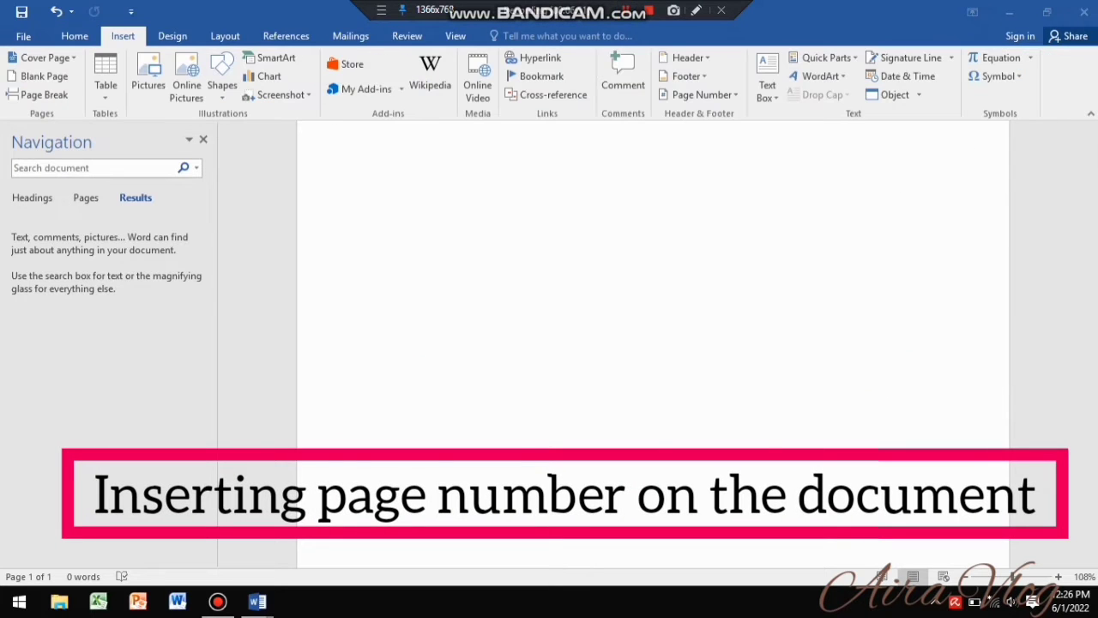
pyautogui.click(702, 94)
pyautogui.moveTo(720, 114)
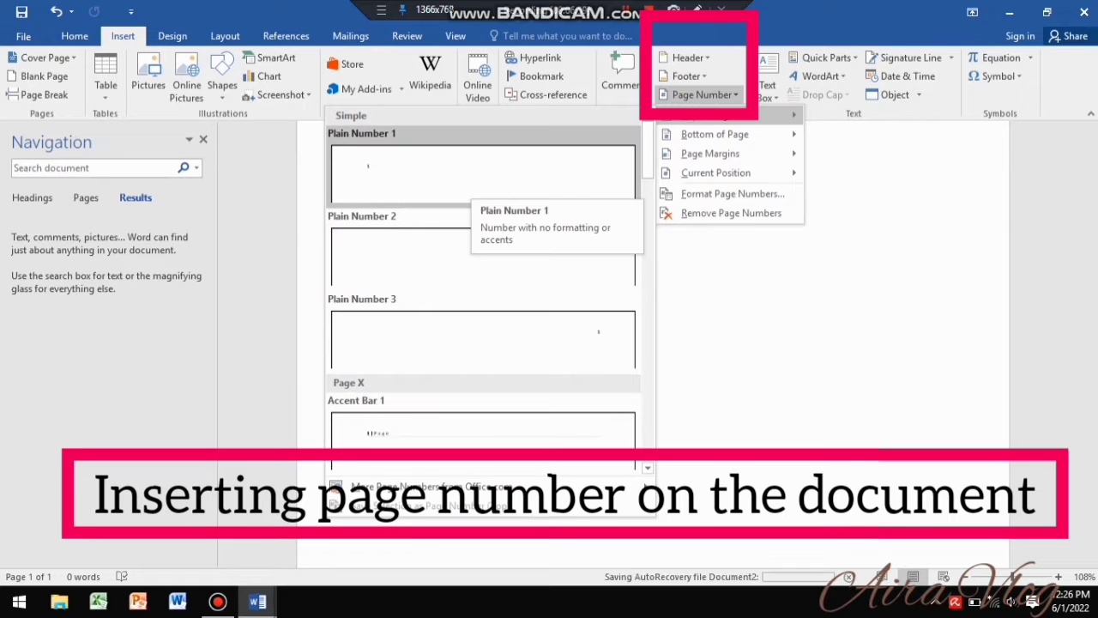
pyautogui.click(482, 171)
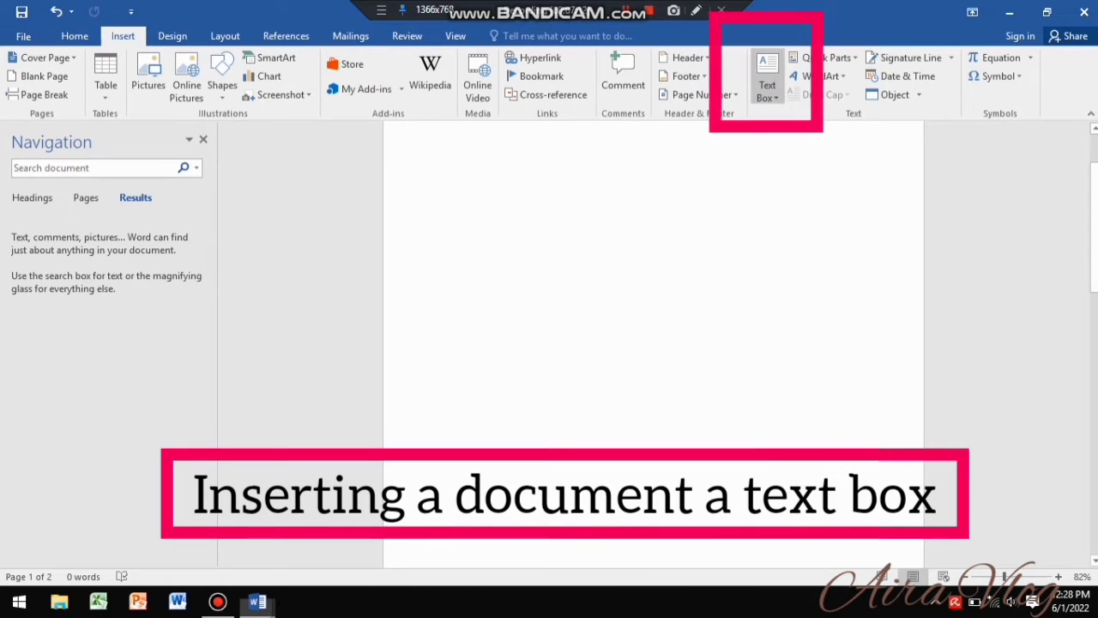
# Insert an Austin Sidebar text box, enter "MICROSOFT WORD" as its title and delete the placeholder body text.
pyautogui.click(767, 85)
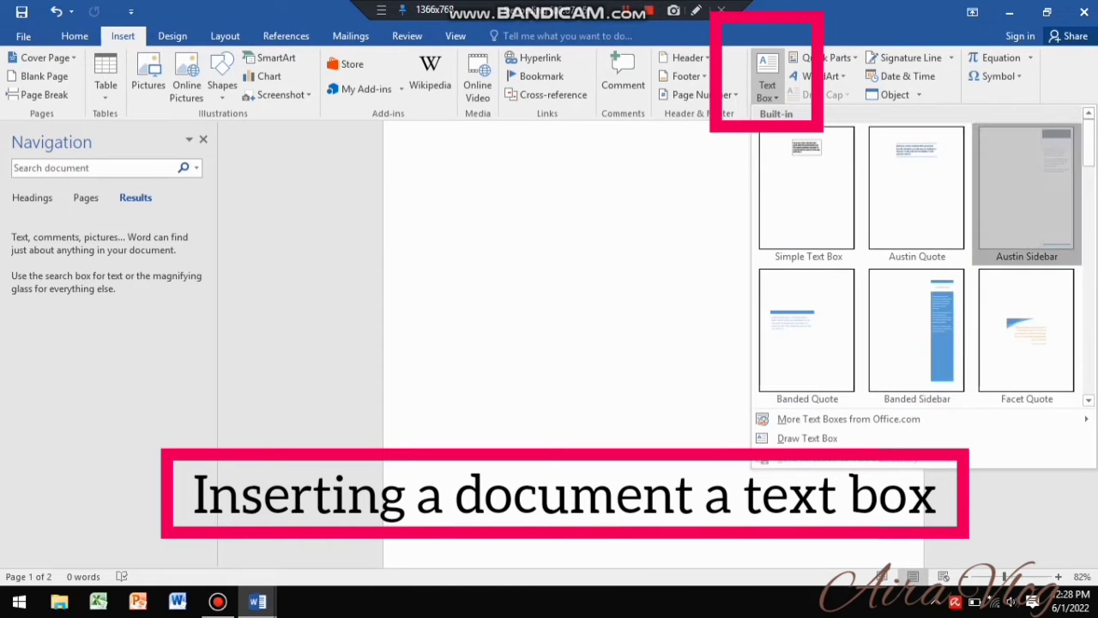
pyautogui.click(1026, 183)
pyautogui.write('MICROSOFT WO')
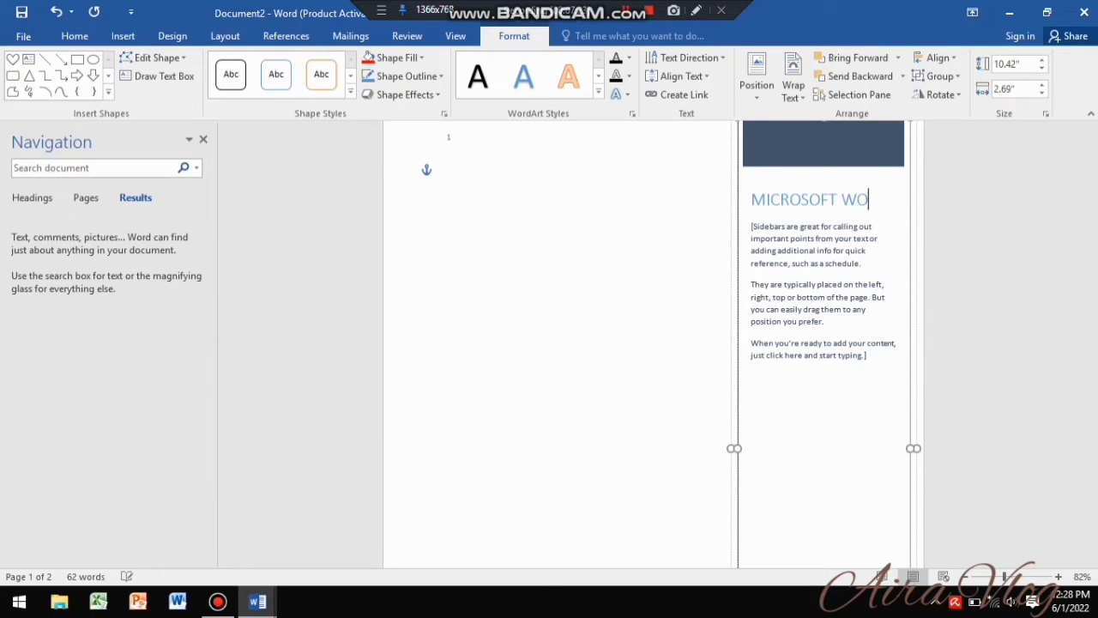
pyautogui.click(808, 297)
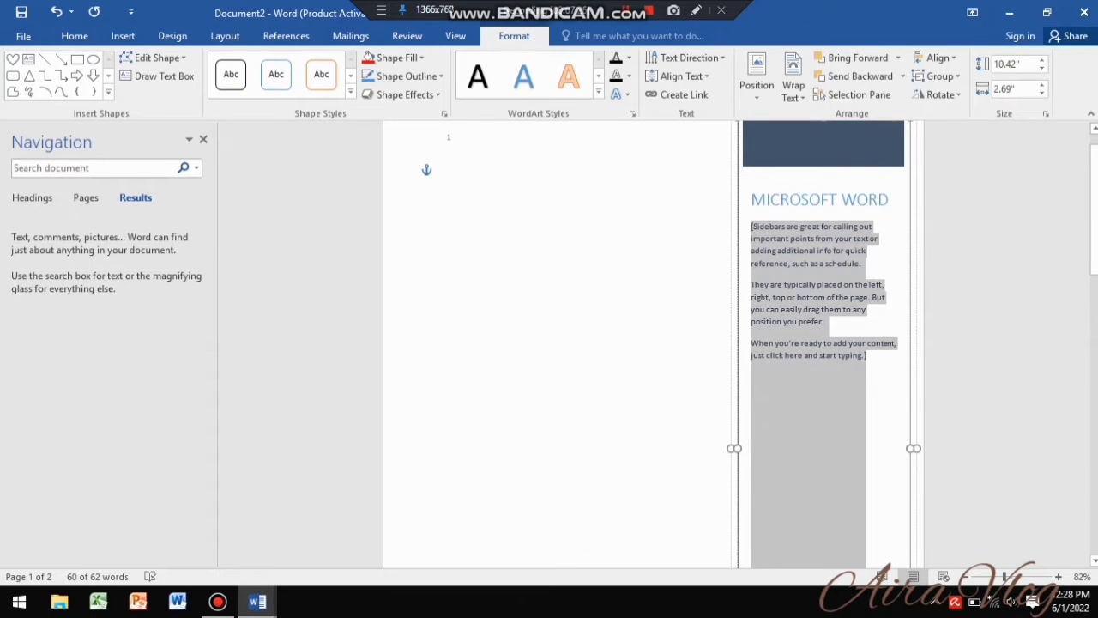
pyautogui.press('Delete')
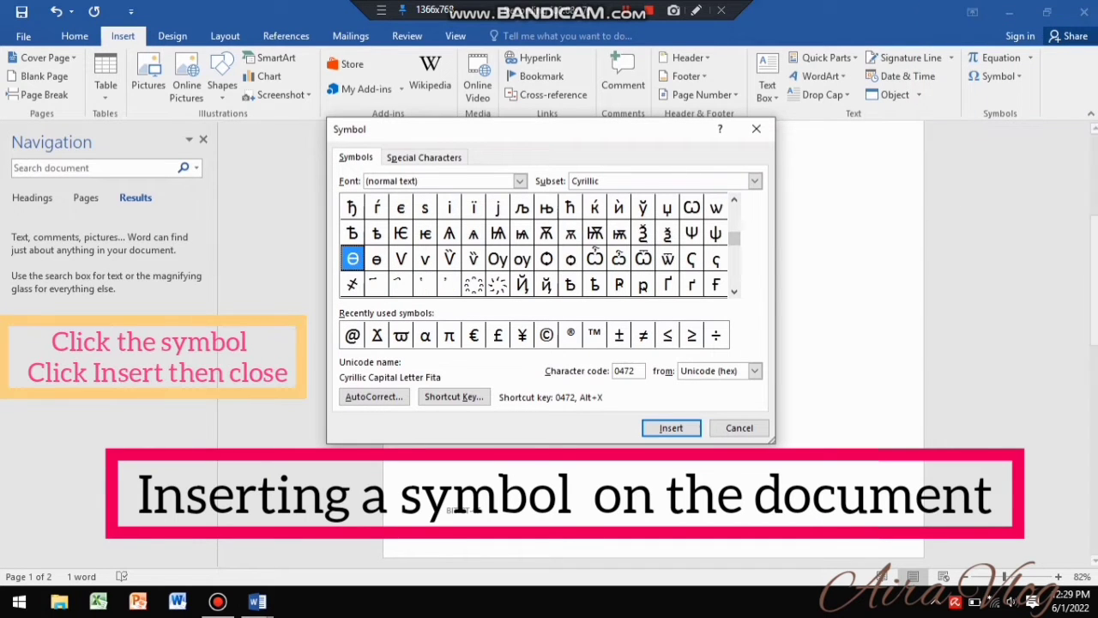
# Insert the Cyrillic Small Letter Dje symbol (ђ) after the @ sign and close the Symbol dialog.
pyautogui.click(351, 207)
pyautogui.press('Return')
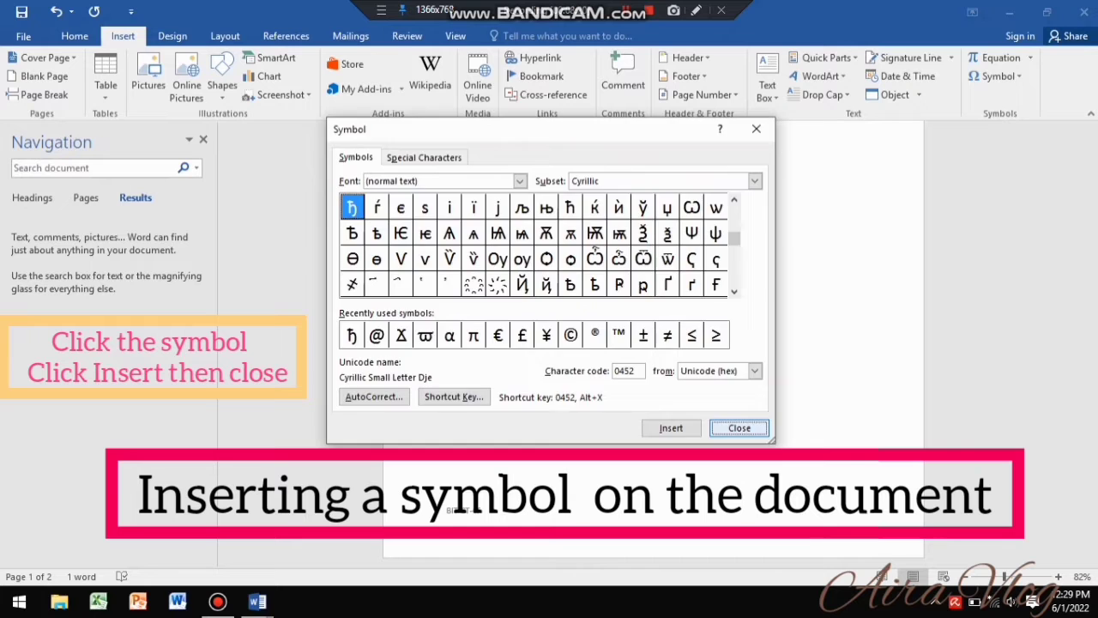
pyautogui.click(739, 428)
# Insert a new equation after the ђ symbol and add the <, ÷ and × signs to it.
pyautogui.click(1001, 57)
pyautogui.click(401, 64)
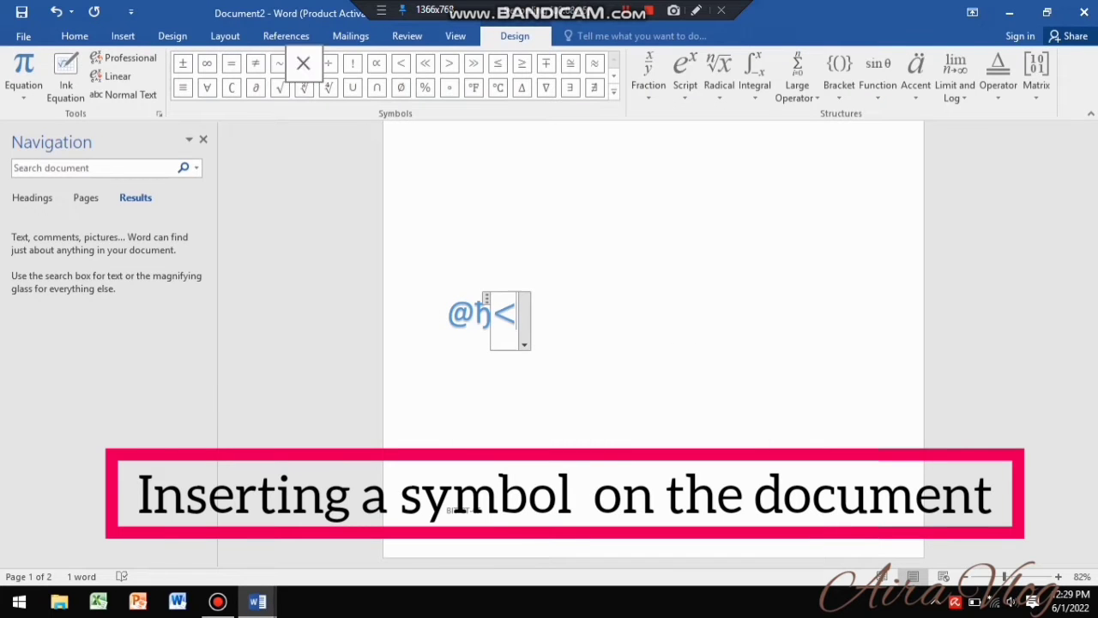
pyautogui.click(328, 63)
pyautogui.click(303, 62)
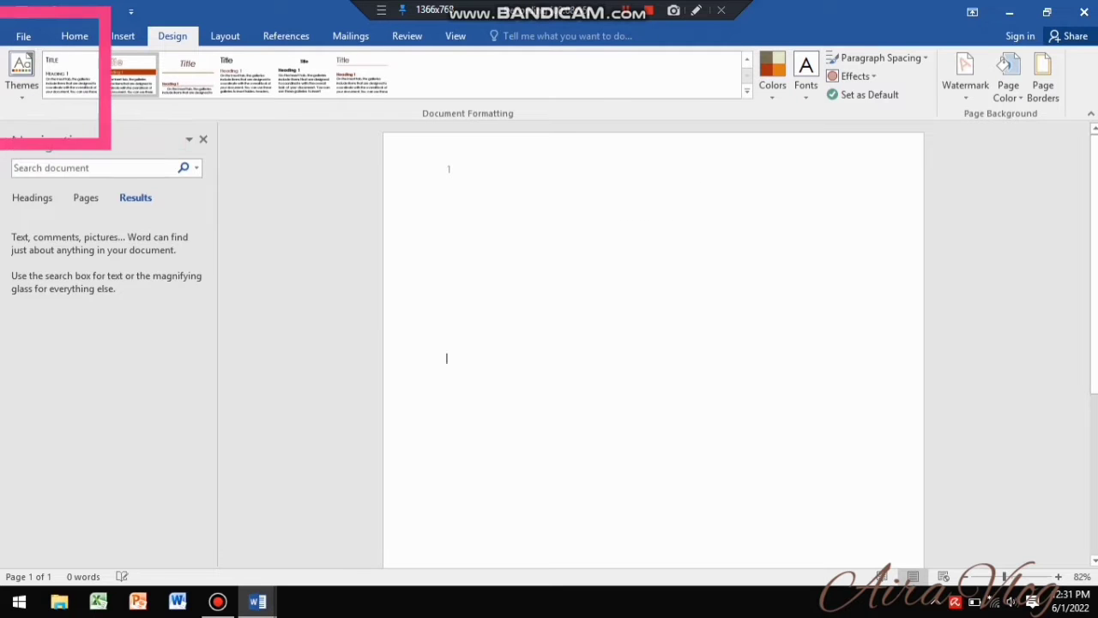
# Set the document's theme fonts to Arial and the page colour to light blue.
pyautogui.click(747, 91)
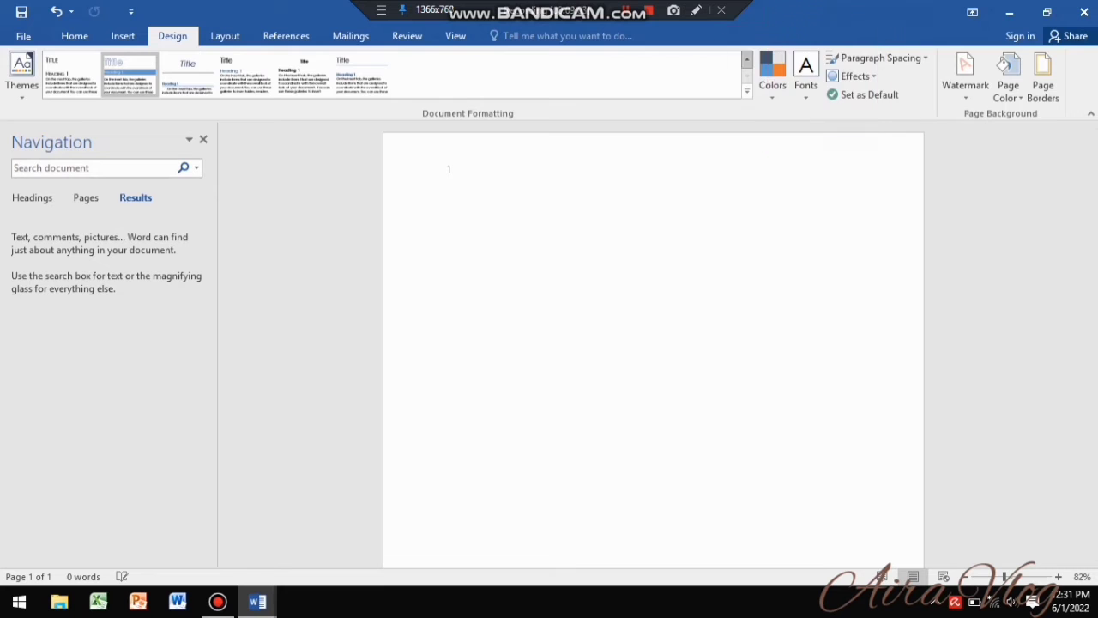
pyautogui.click(805, 77)
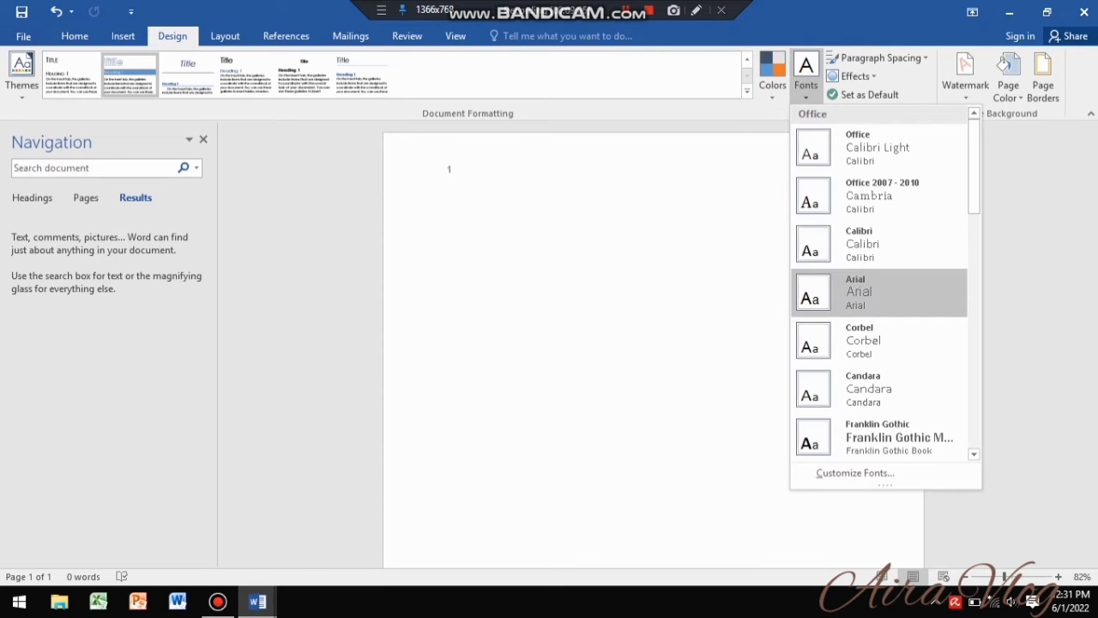
pyautogui.click(879, 292)
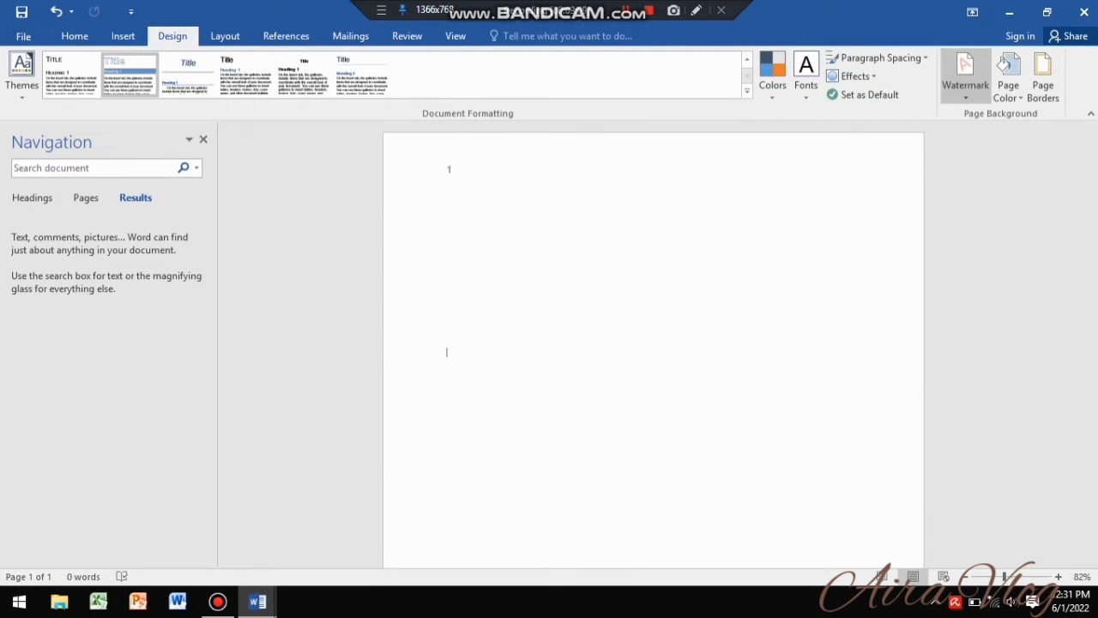
pyautogui.click(1006, 73)
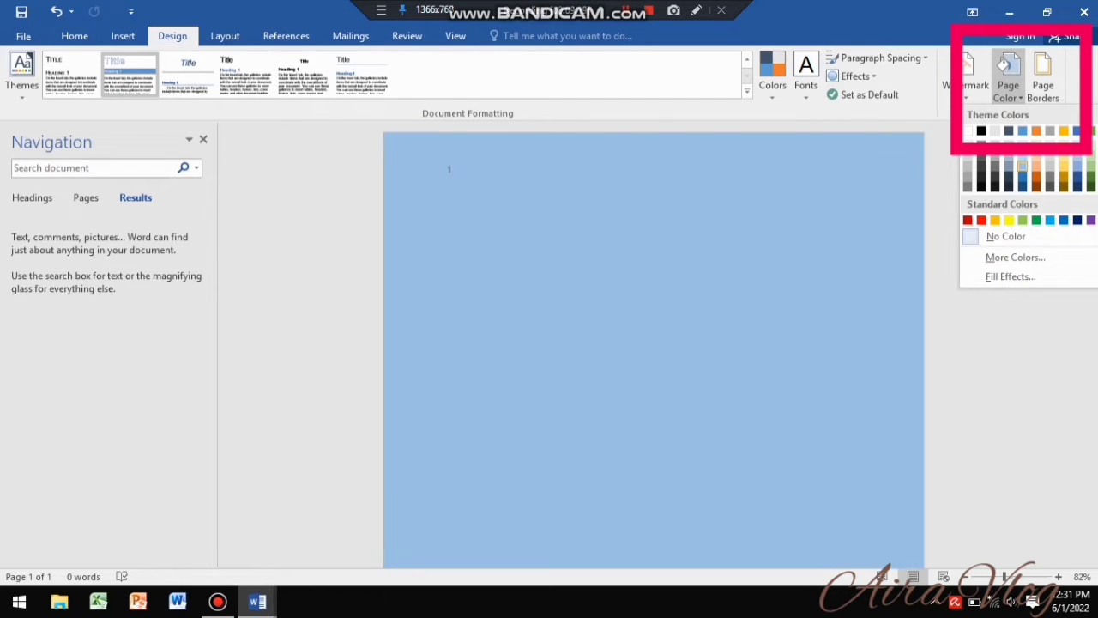
pyautogui.click(1022, 165)
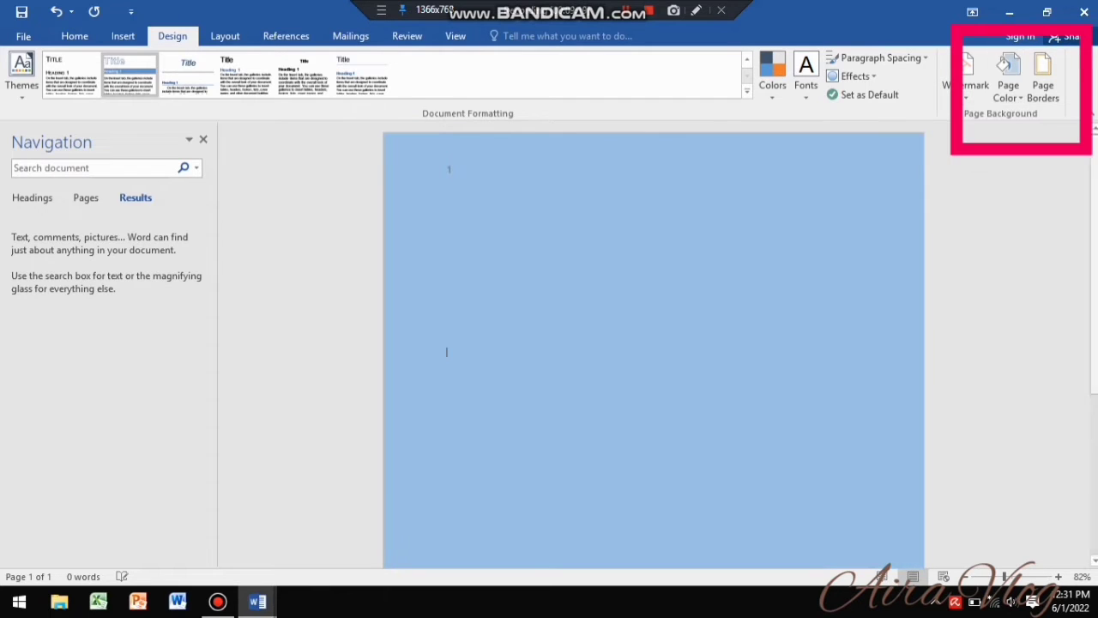
# Add a 3-D page border to the whole document with a thick-and-thin line style, black colour and 1 ½ pt width.
pyautogui.click(1042, 77)
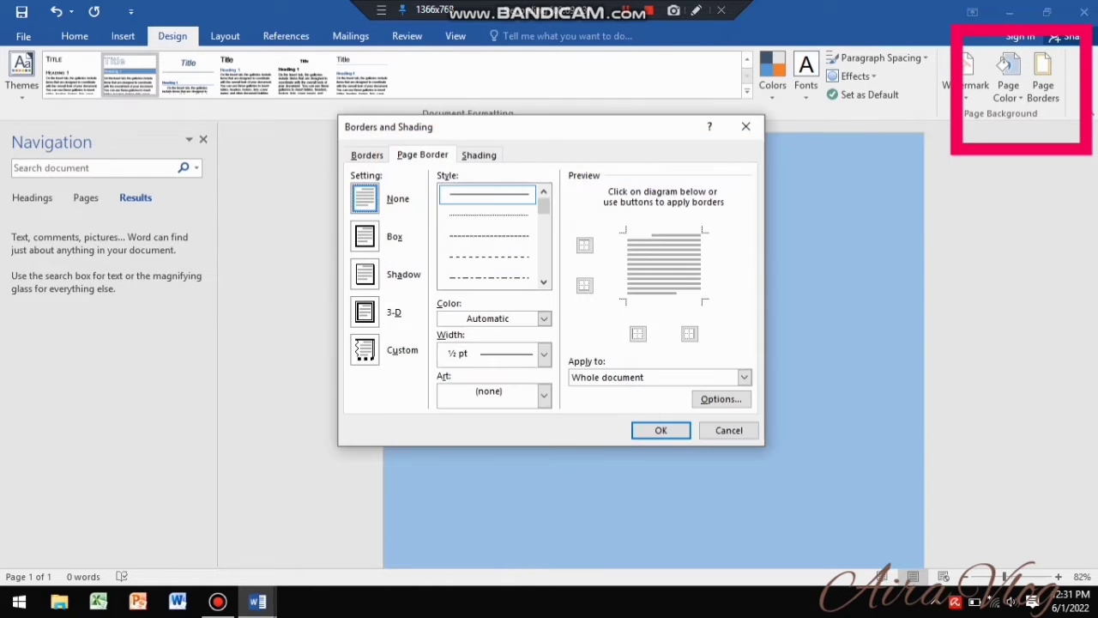
pyautogui.click(364, 311)
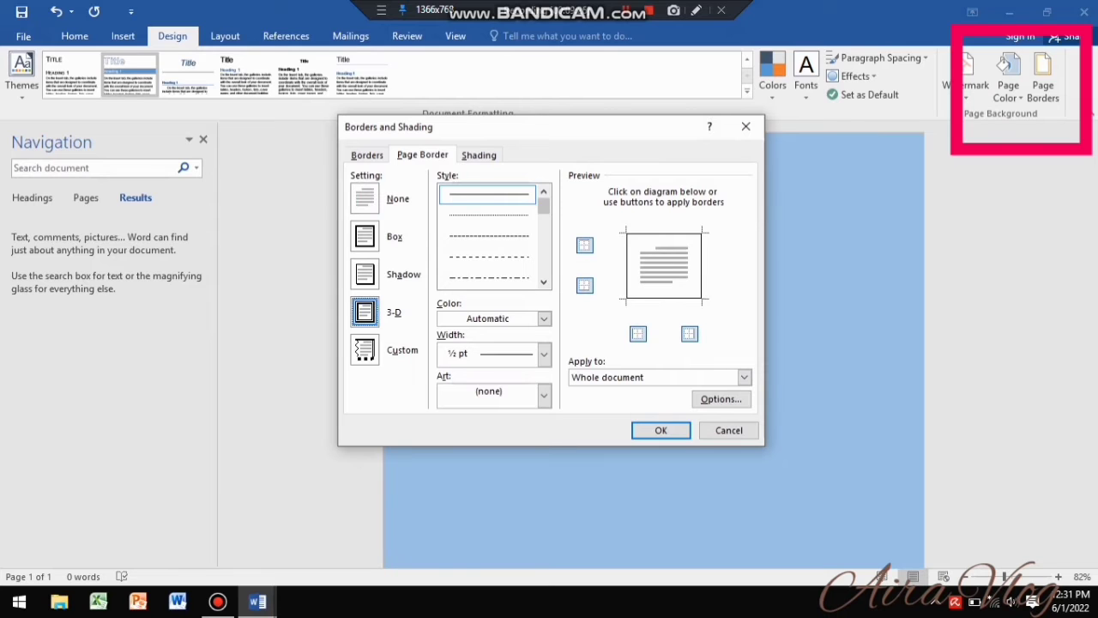
pyautogui.moveTo(544, 206); pyautogui.dragTo(544, 233)
pyautogui.click(493, 278)
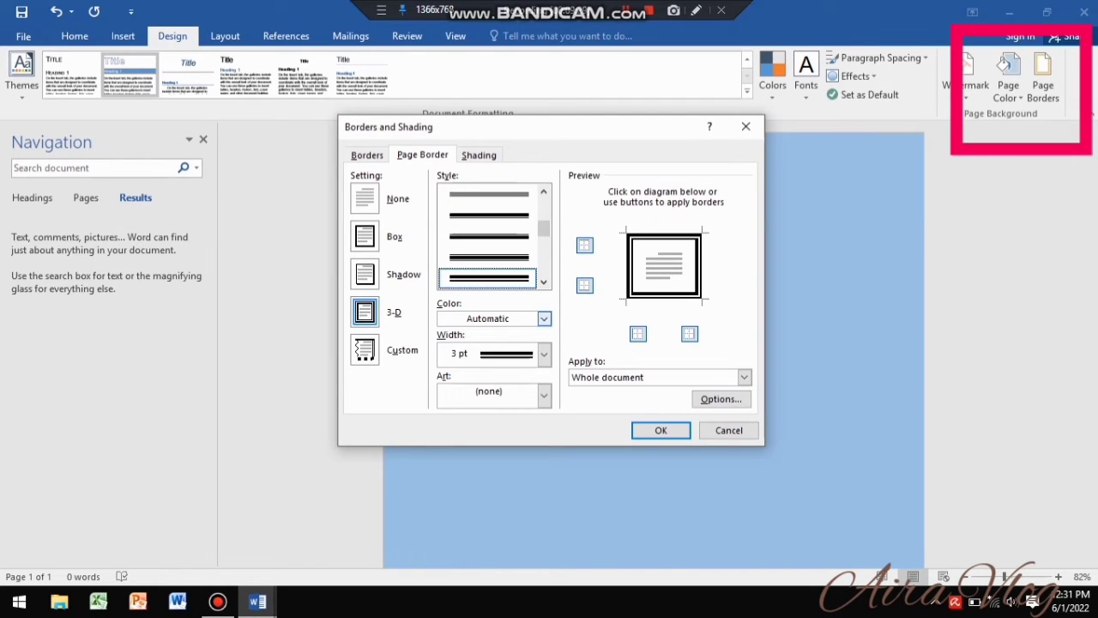
pyautogui.click(543, 318)
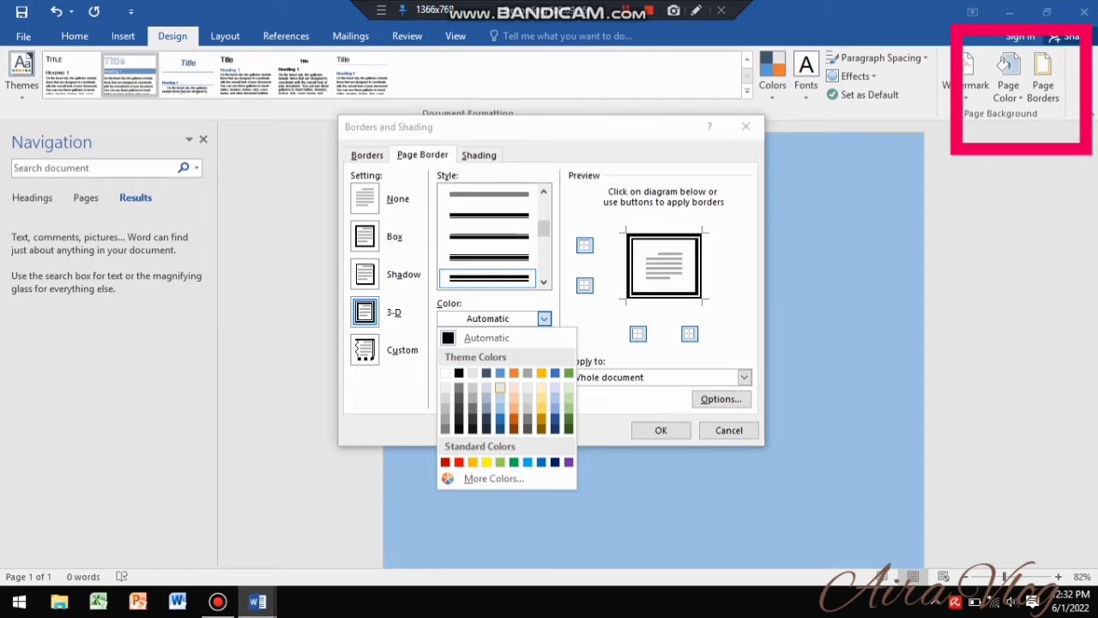
pyautogui.click(459, 372)
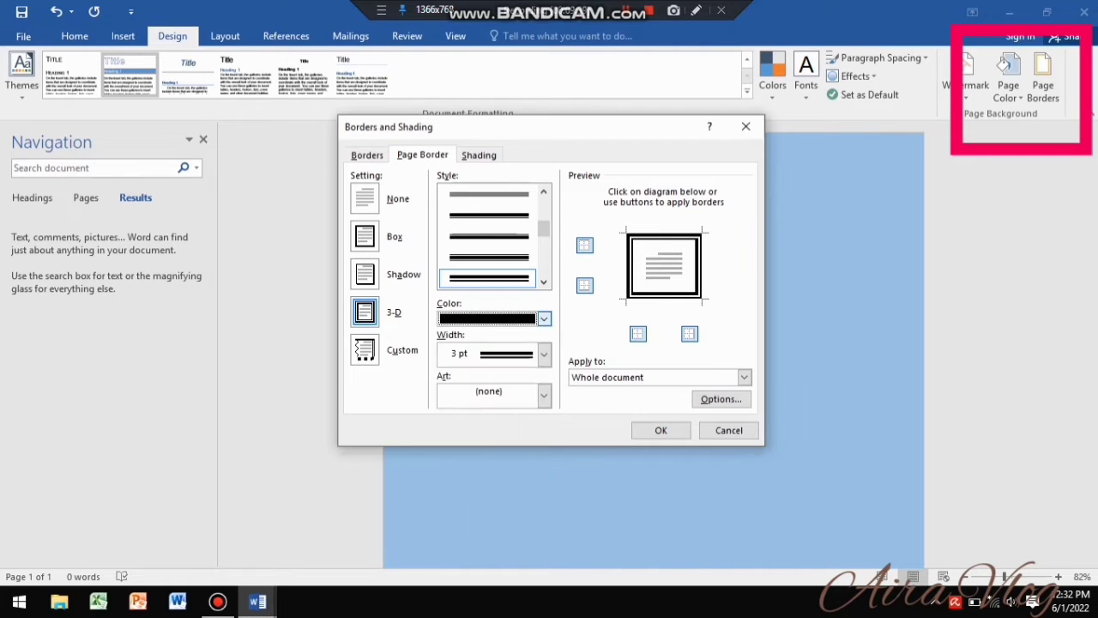
pyautogui.click(543, 354)
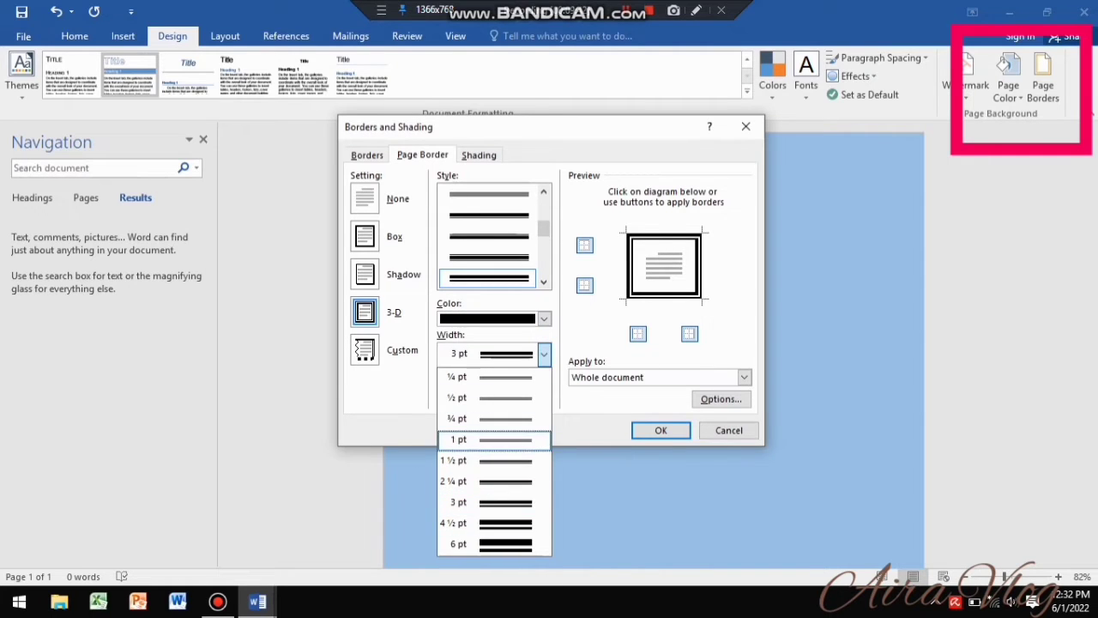
pyautogui.click(458, 460)
pyautogui.click(660, 430)
pyautogui.scroll(-5, 661, 424)
pyautogui.scroll(5, 661, 425)
pyautogui.scroll(-5, 661, 424)
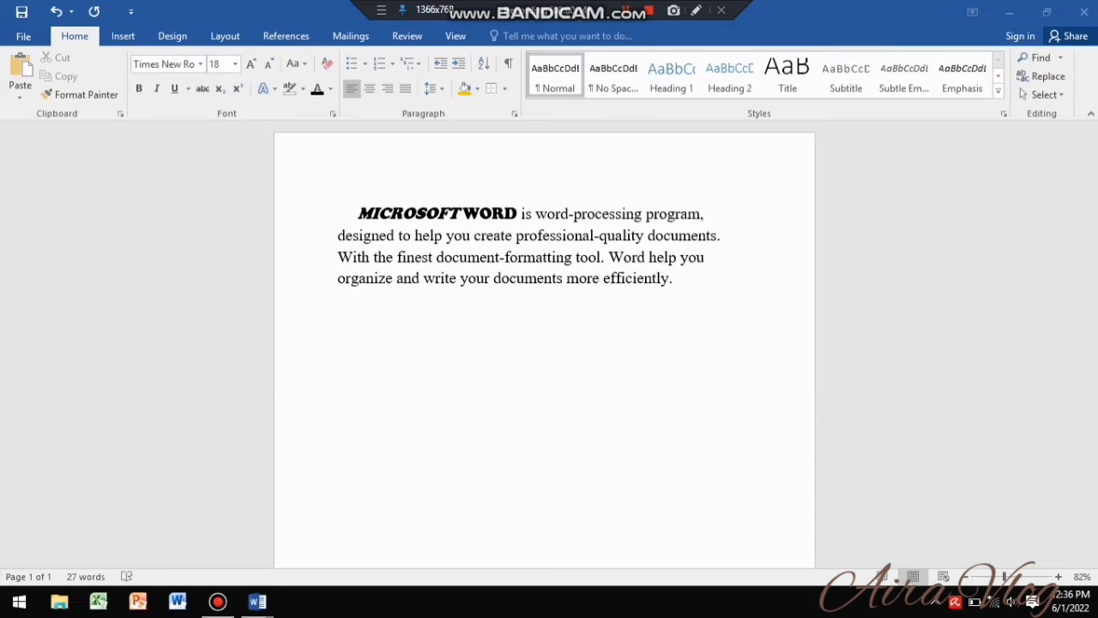
# Apply the Normal page margins, followed by the Last Custom Setting margins of 1" on every side.
pyautogui.click(225, 36)
pyautogui.click(22, 75)
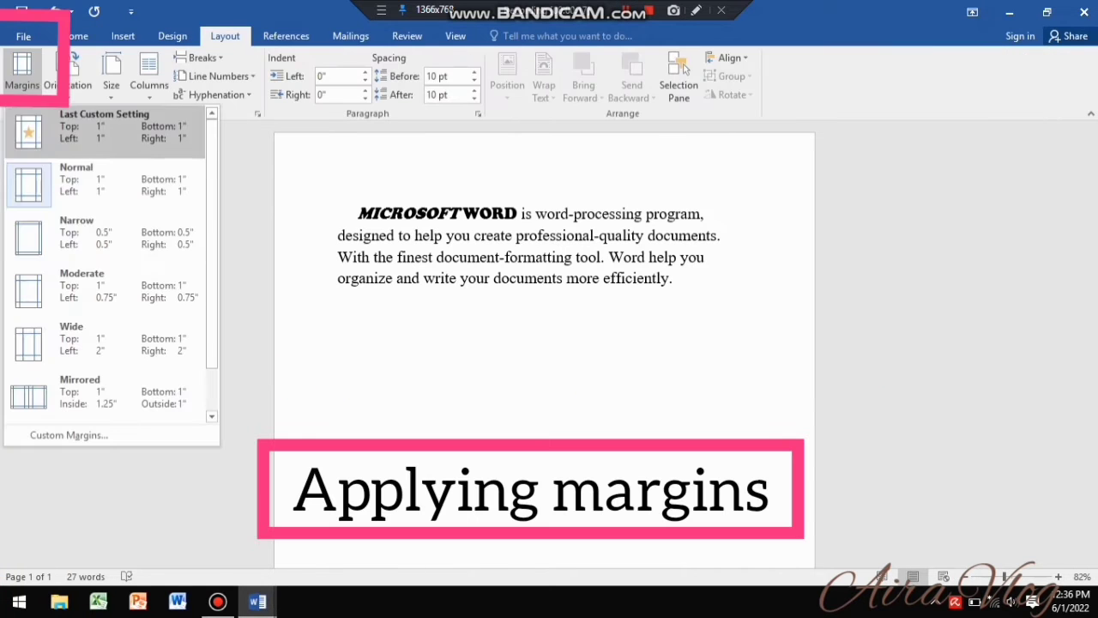
pyautogui.click(86, 180)
pyautogui.click(22, 75)
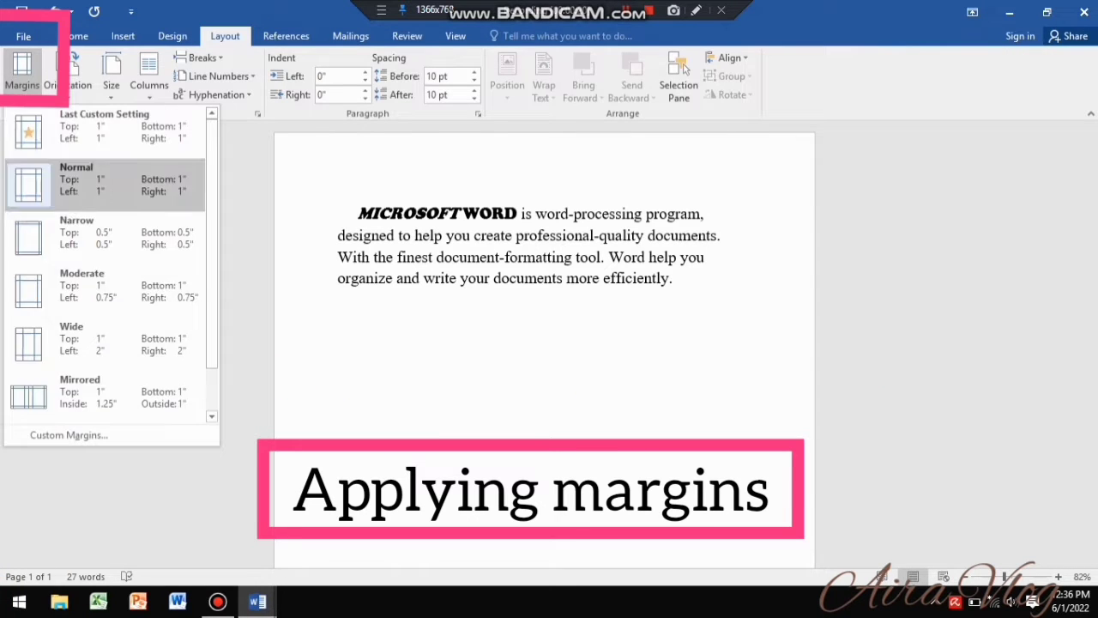
pyautogui.click(103, 128)
# Try Landscape page orientation and return the page to Portrait.
pyautogui.click(67, 76)
pyautogui.click(93, 158)
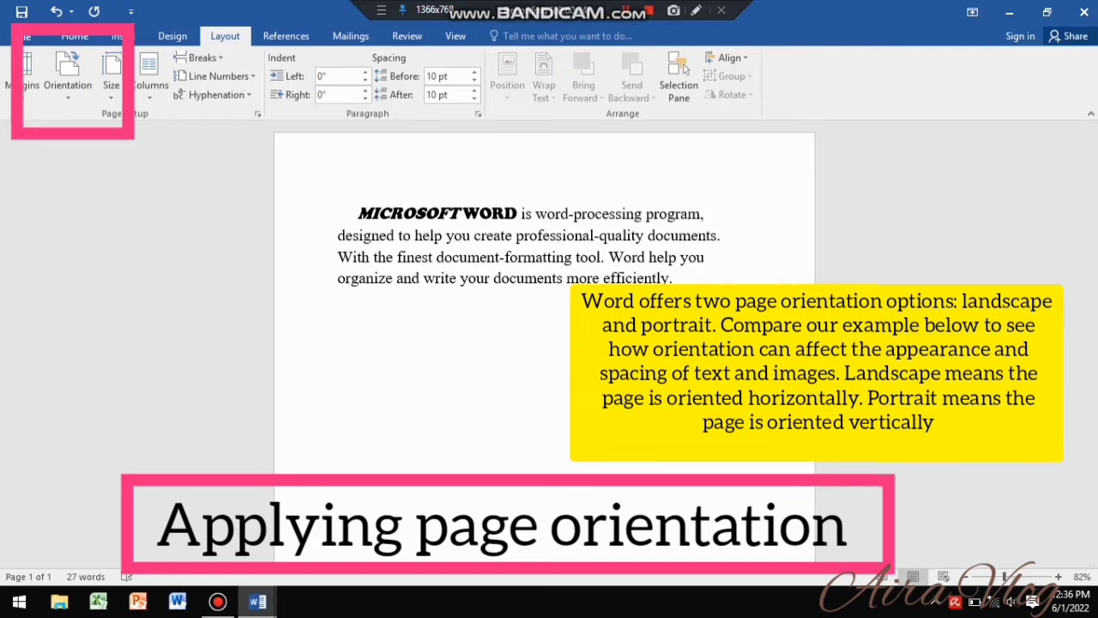
pyautogui.click(67, 76)
pyautogui.click(92, 125)
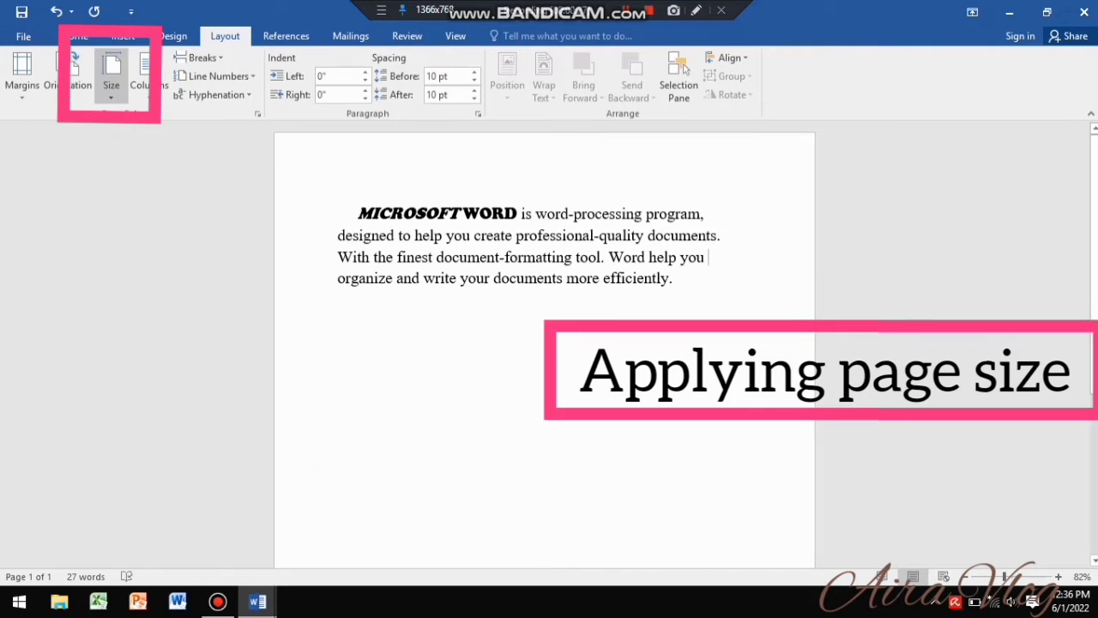
# Try the Tabloid, Legal and Executive page sizes and restore the page to Letter.
pyautogui.click(111, 76)
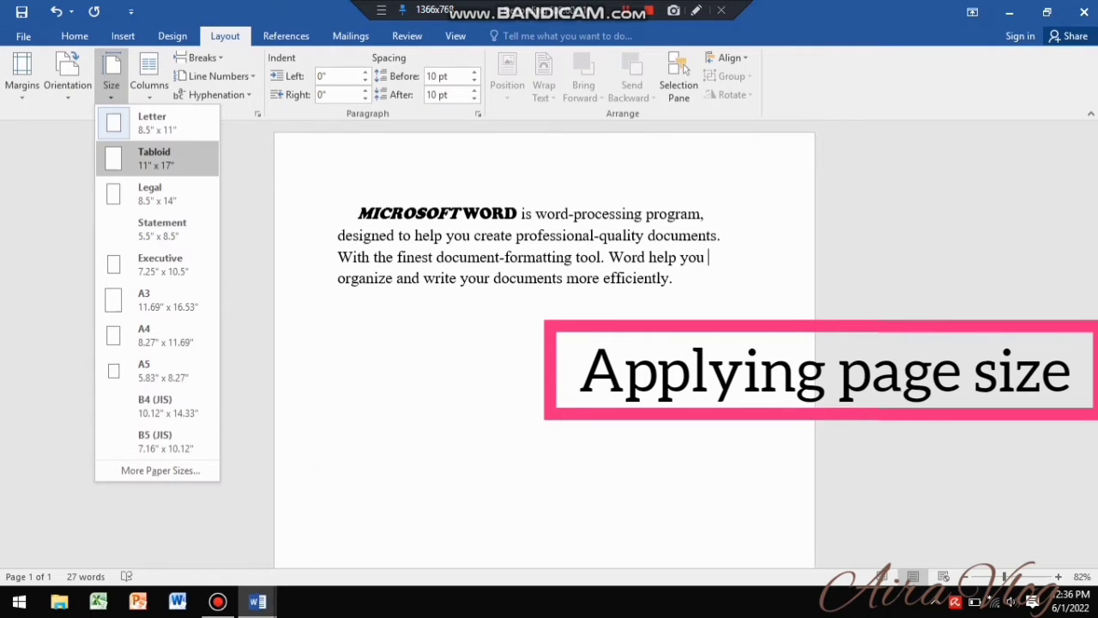
pyautogui.click(154, 158)
pyautogui.click(110, 76)
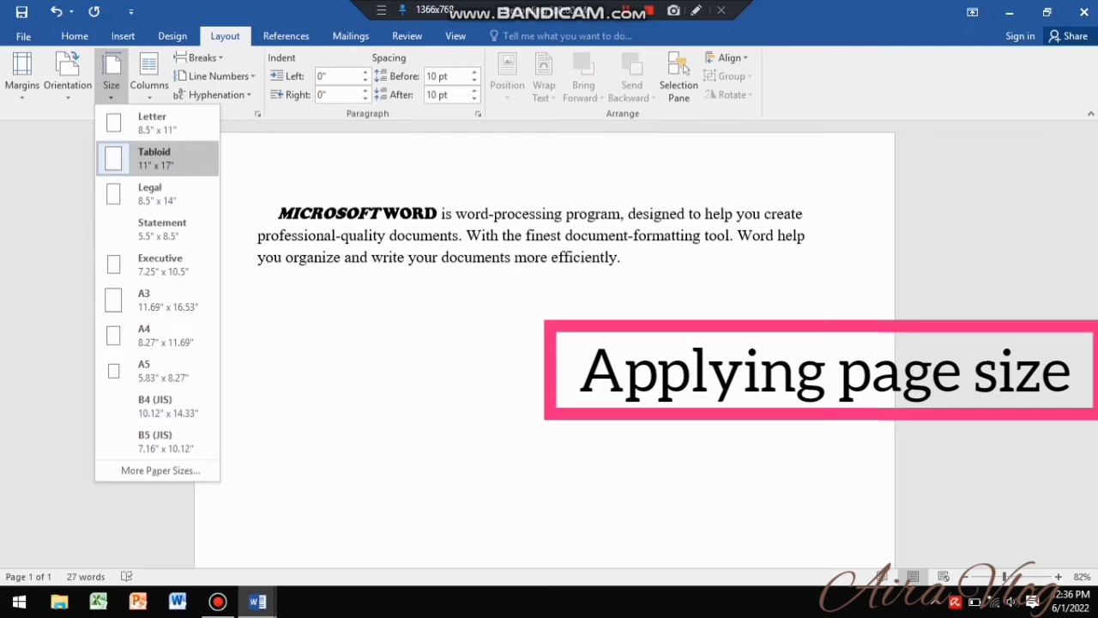
pyautogui.click(154, 194)
pyautogui.click(110, 75)
pyautogui.click(160, 264)
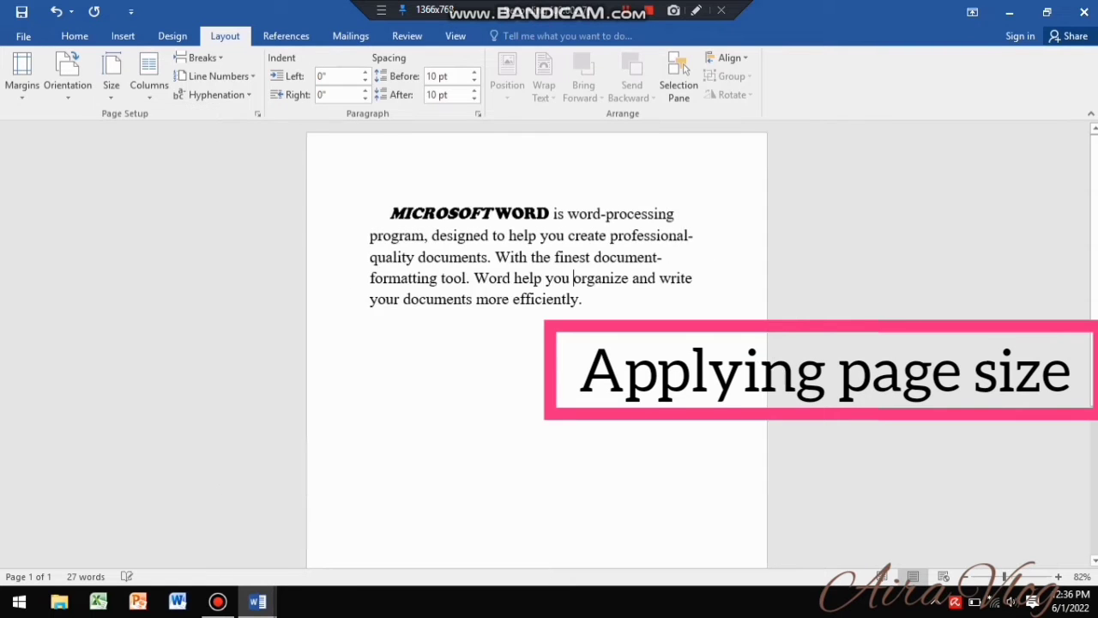
pyautogui.click(111, 76)
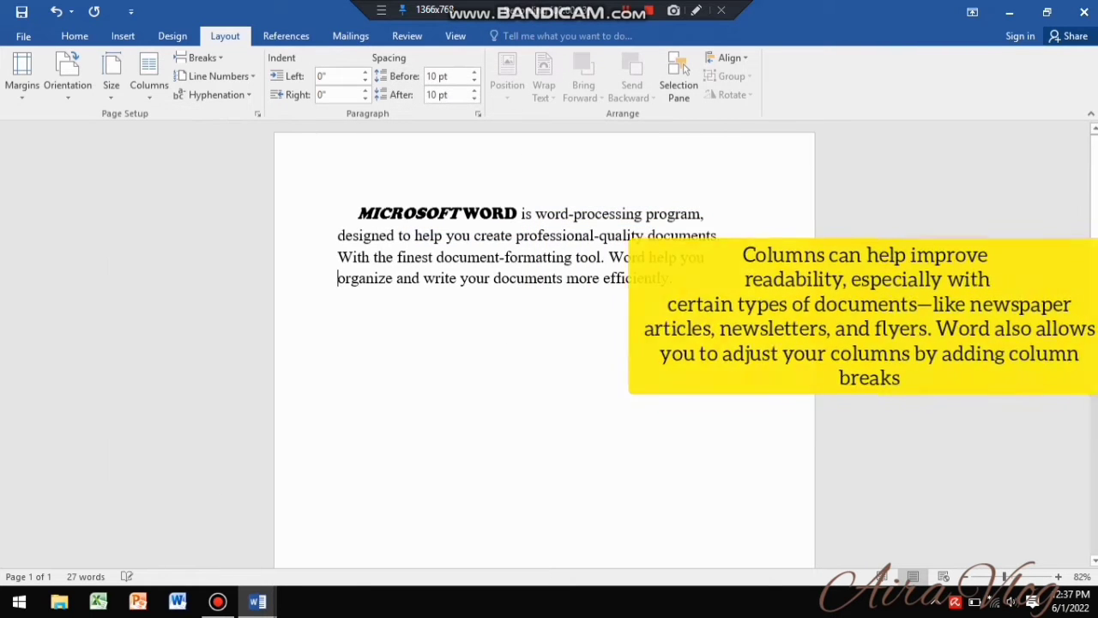
# Try different column presets on the paragraph, including one with a narrower right column, and restore the single-column layout.
pyautogui.click(149, 77)
pyautogui.click(181, 157)
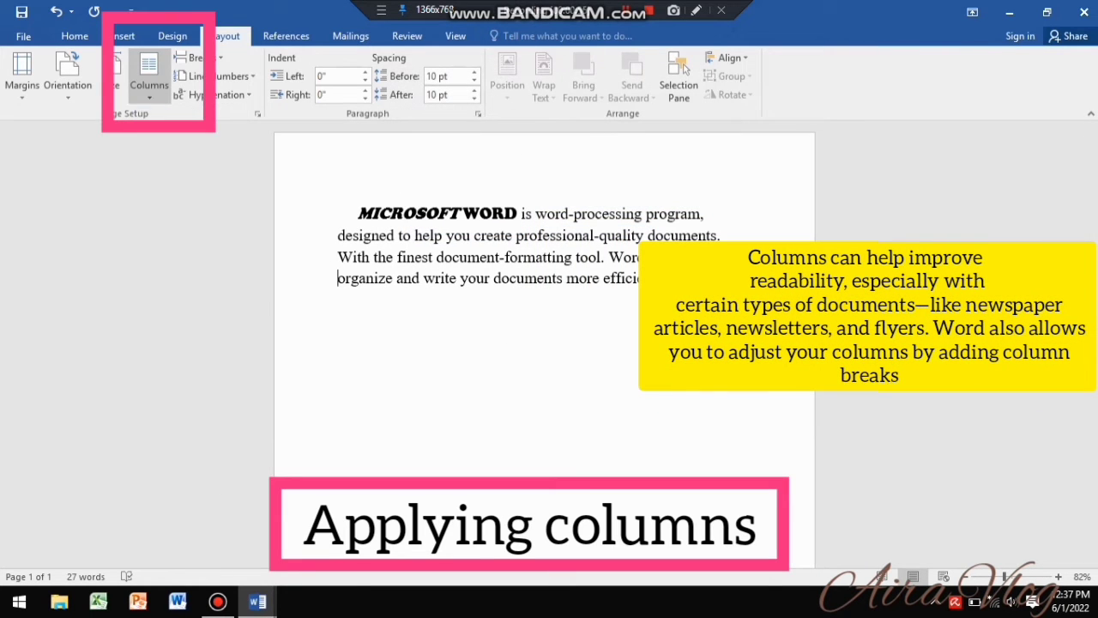
pyautogui.click(149, 77)
pyautogui.click(181, 240)
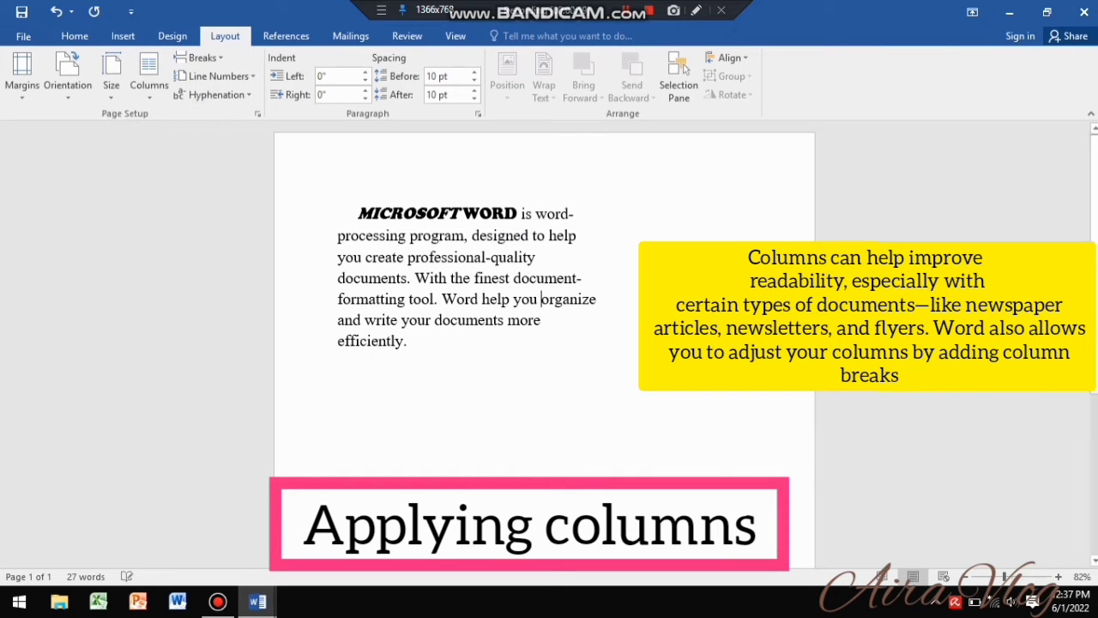
pyautogui.click(150, 77)
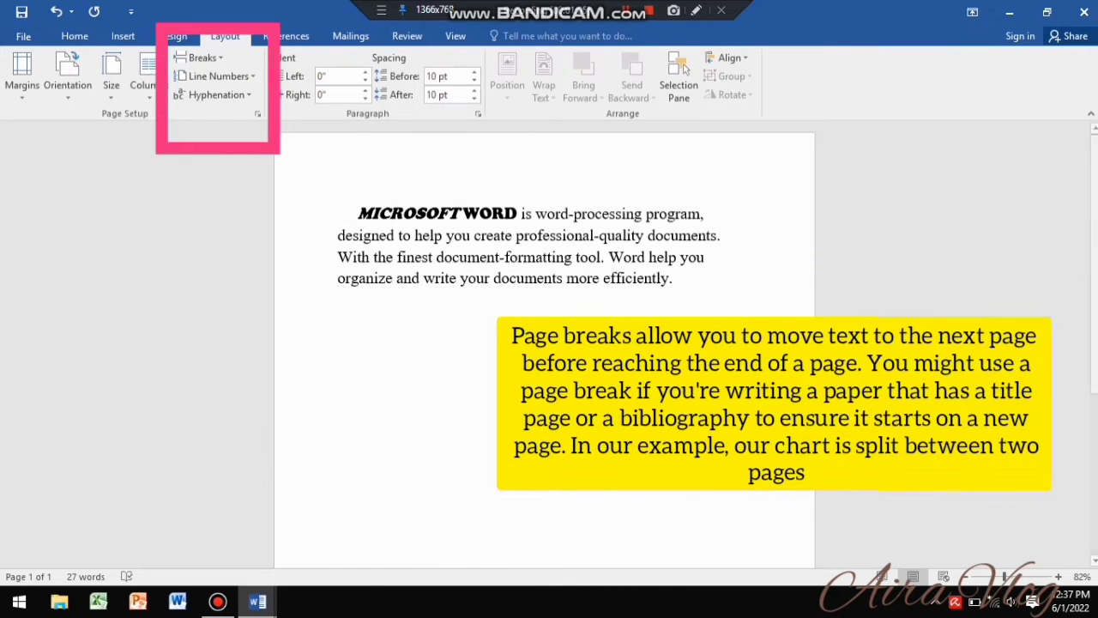
# Insert a page break before the word "organize" in the paragraph.
pyautogui.click(202, 57)
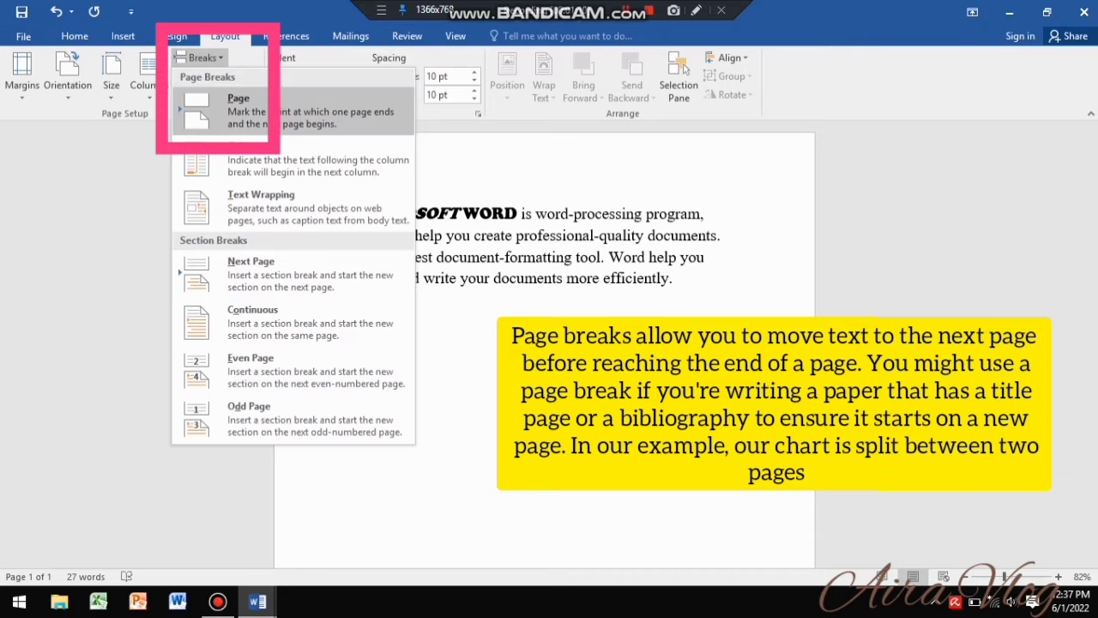
pyautogui.click(225, 110)
pyautogui.scroll(2, 543, 343)
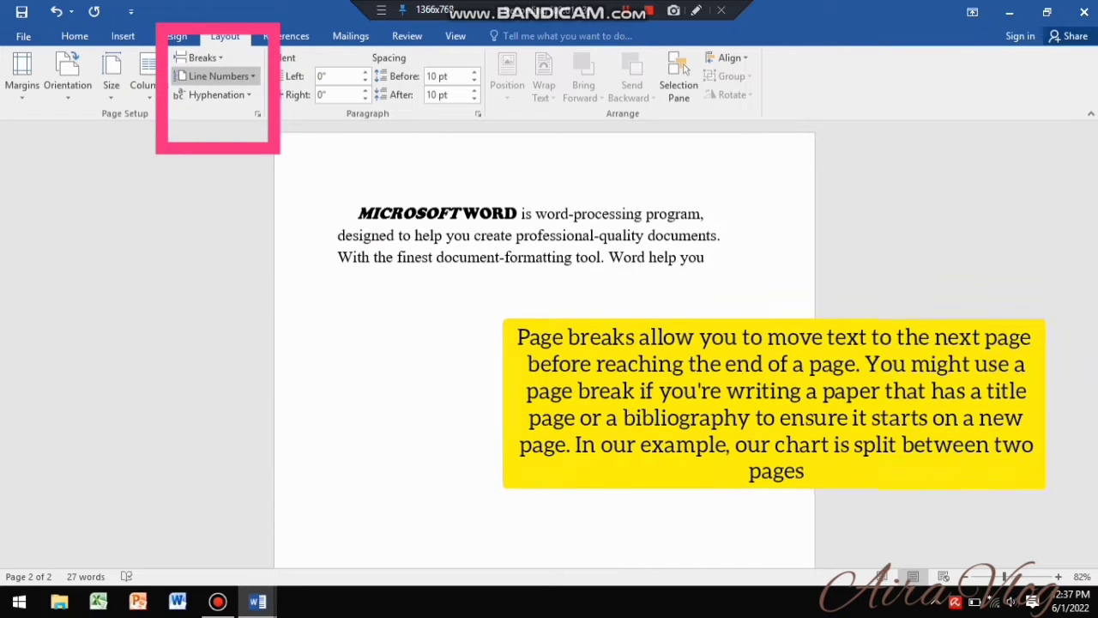
# Apply Continuous line numbering to the document and check its pages.
pyautogui.click(218, 77)
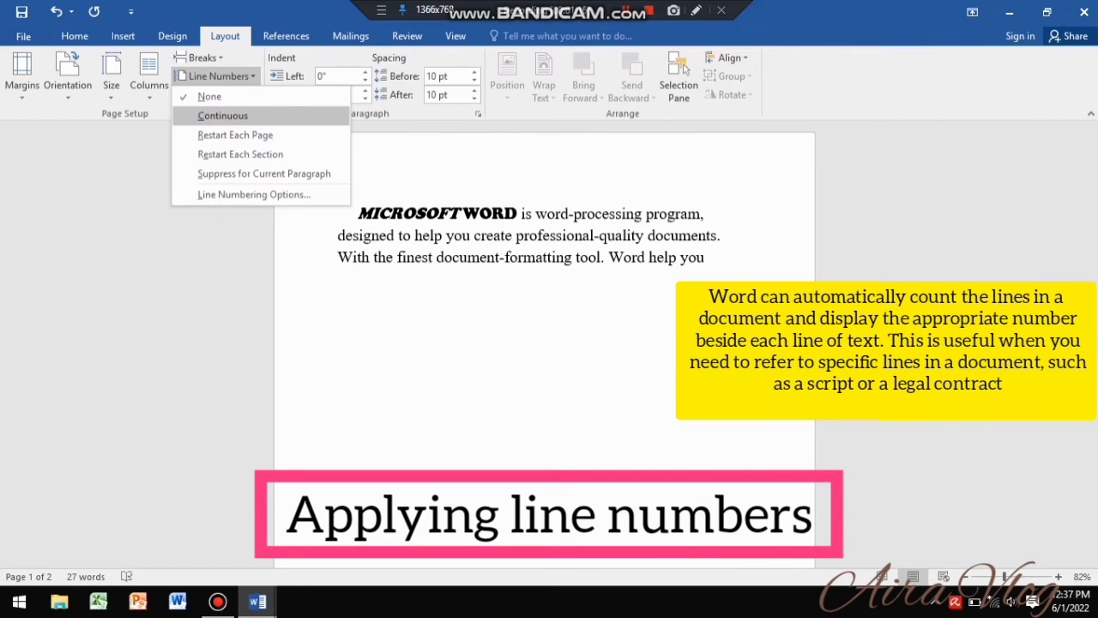
pyautogui.click(222, 115)
pyautogui.scroll(-3, 543, 343)
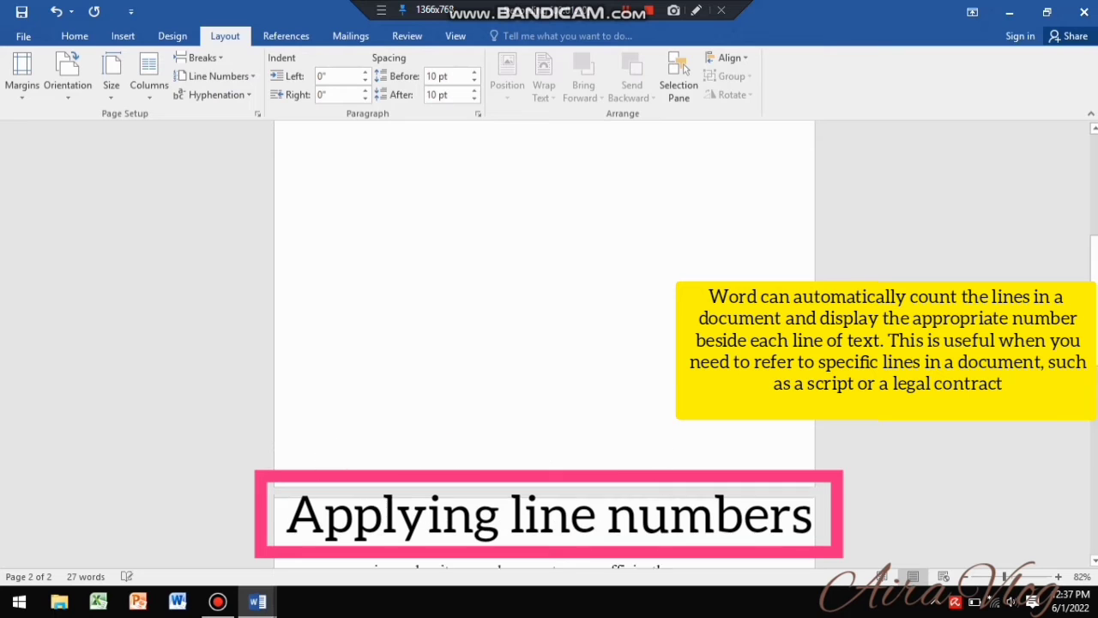
pyautogui.scroll(1, 544, 343)
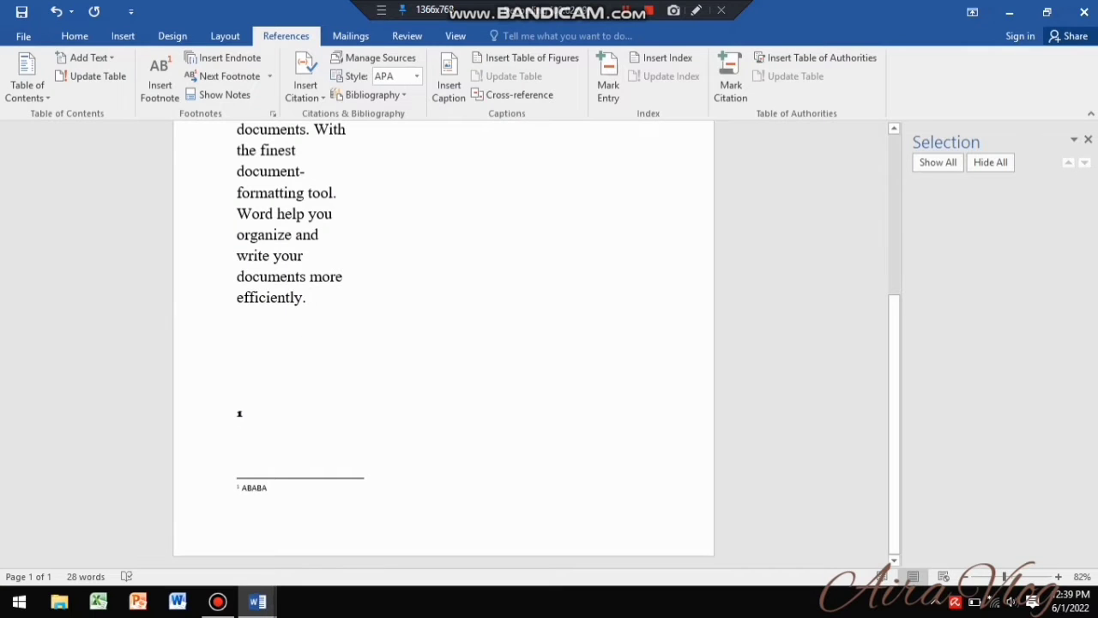
# Mark the paragraph as table of contents text, trying two different heading levels, and look at the table of contents choices.
pyautogui.click(89, 57)
pyautogui.click(94, 97)
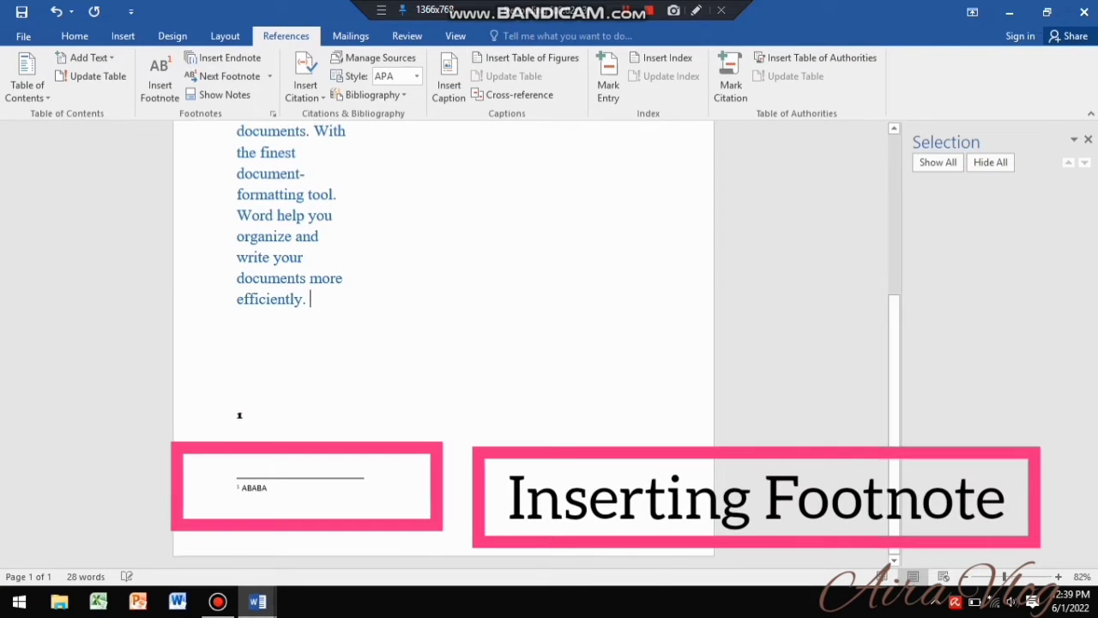
pyautogui.click(89, 58)
pyautogui.click(94, 116)
pyautogui.scroll(5, 443, 343)
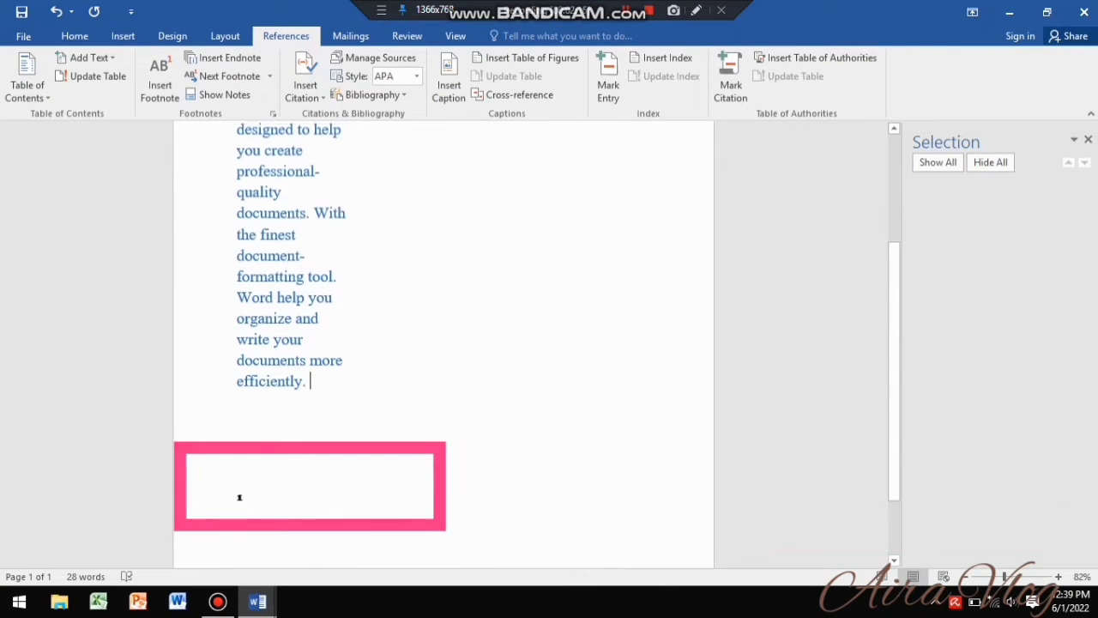
pyautogui.click(26, 77)
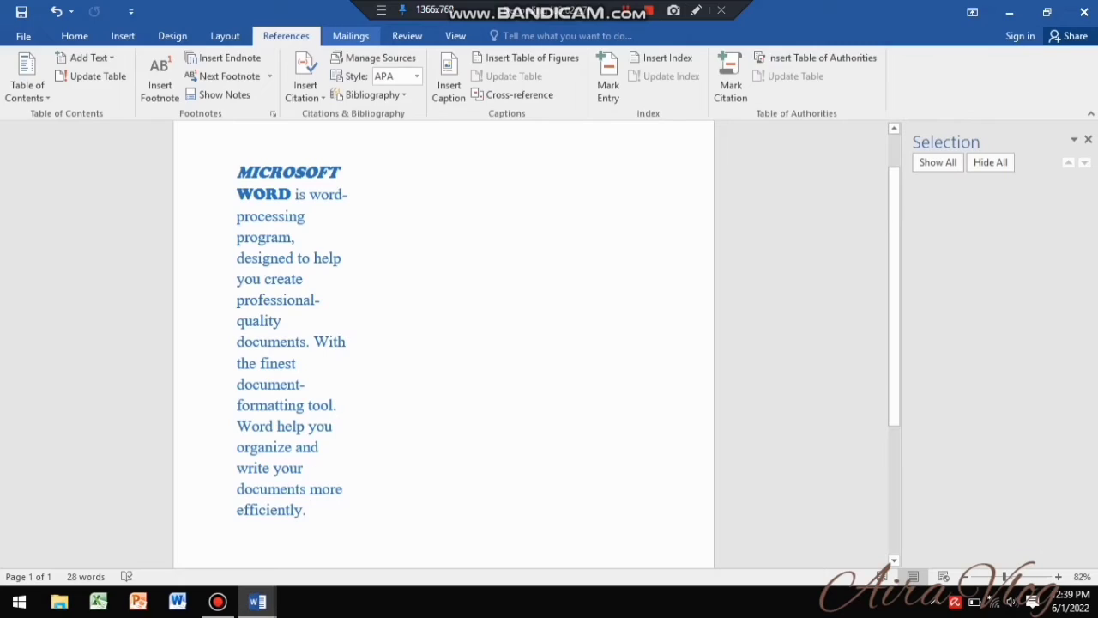
pyautogui.click(350, 35)
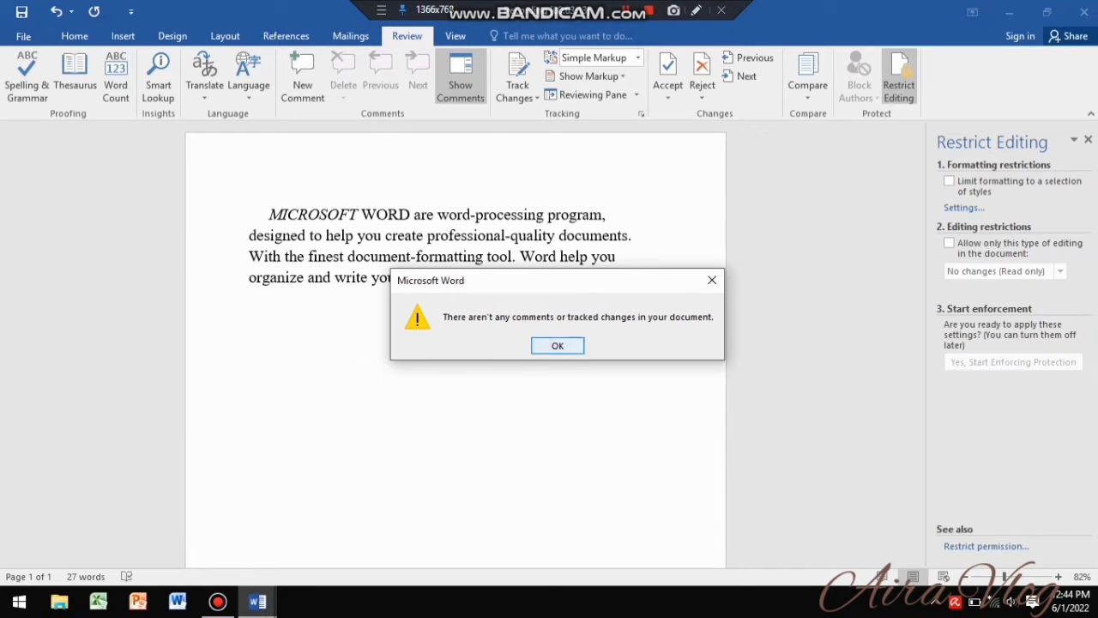
# Add the comment "sdsf" to the word "WORD" in the first line and hide the comments.
pyautogui.click(558, 346)
pyautogui.click(517, 93)
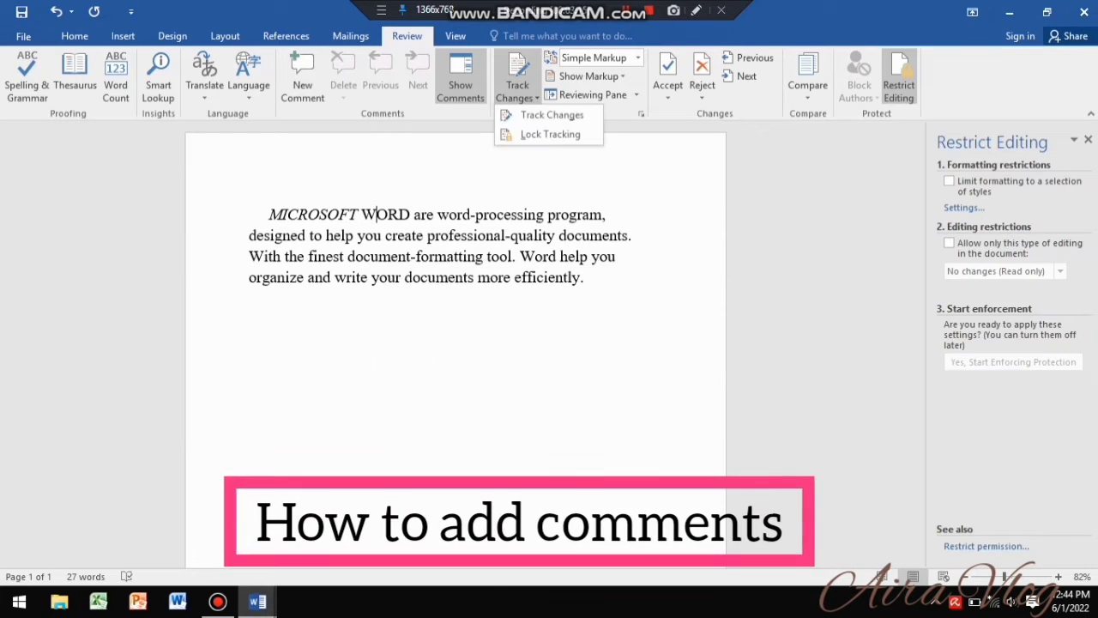
pyautogui.click(517, 92)
pyautogui.click(302, 79)
pyautogui.write('sdsf')
pyautogui.click(144, 303)
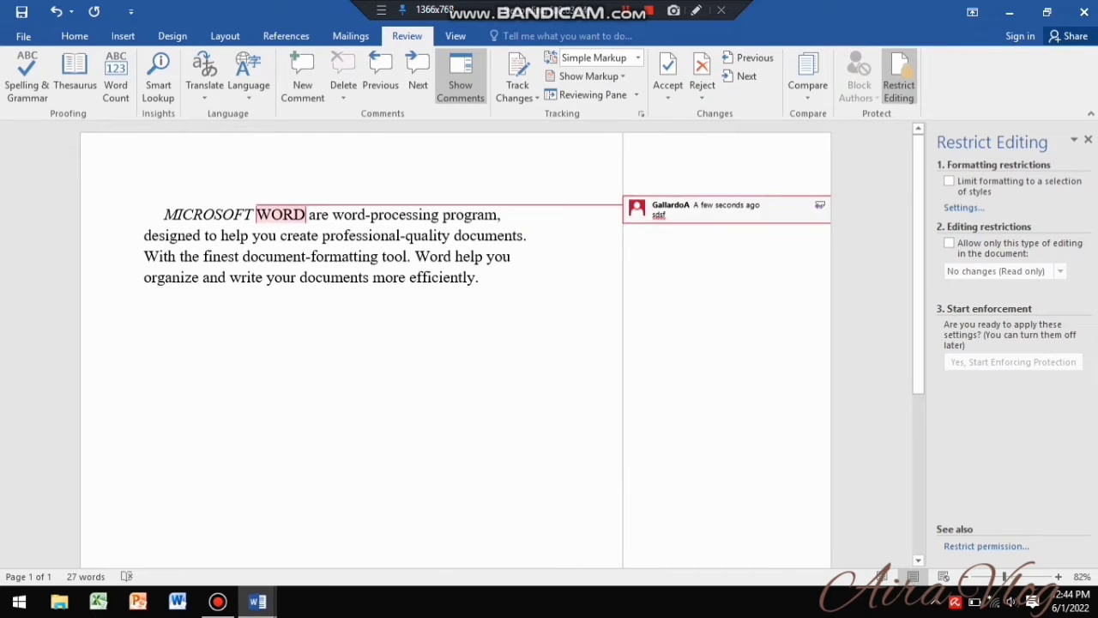
pyautogui.click(460, 81)
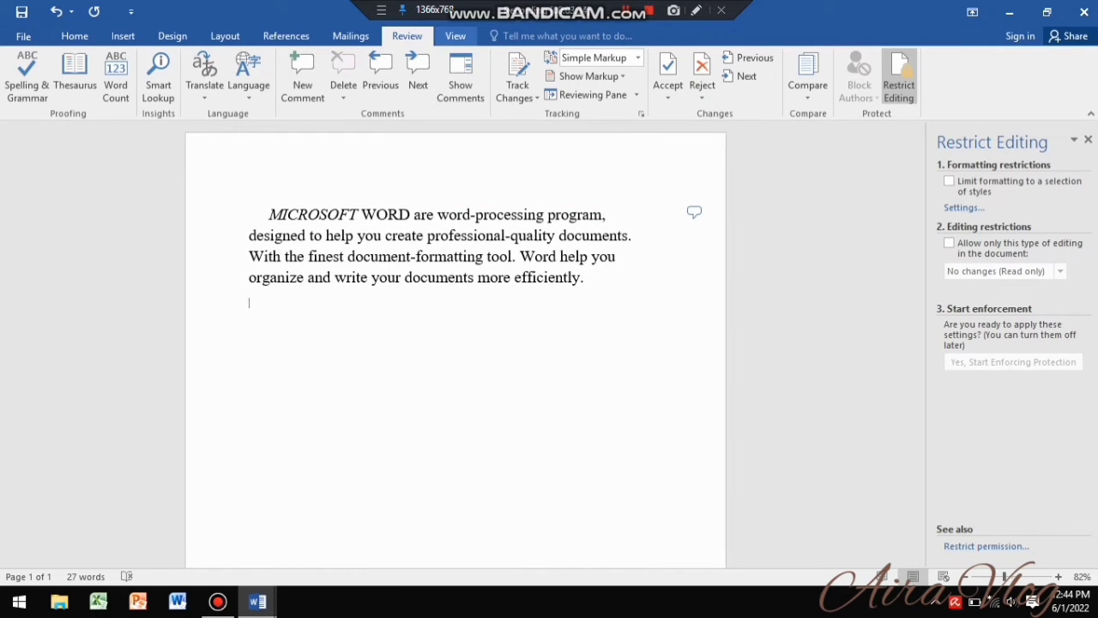
# View the document in Read Mode and in Outline view, returning to the normal page view.
pyautogui.click(455, 35)
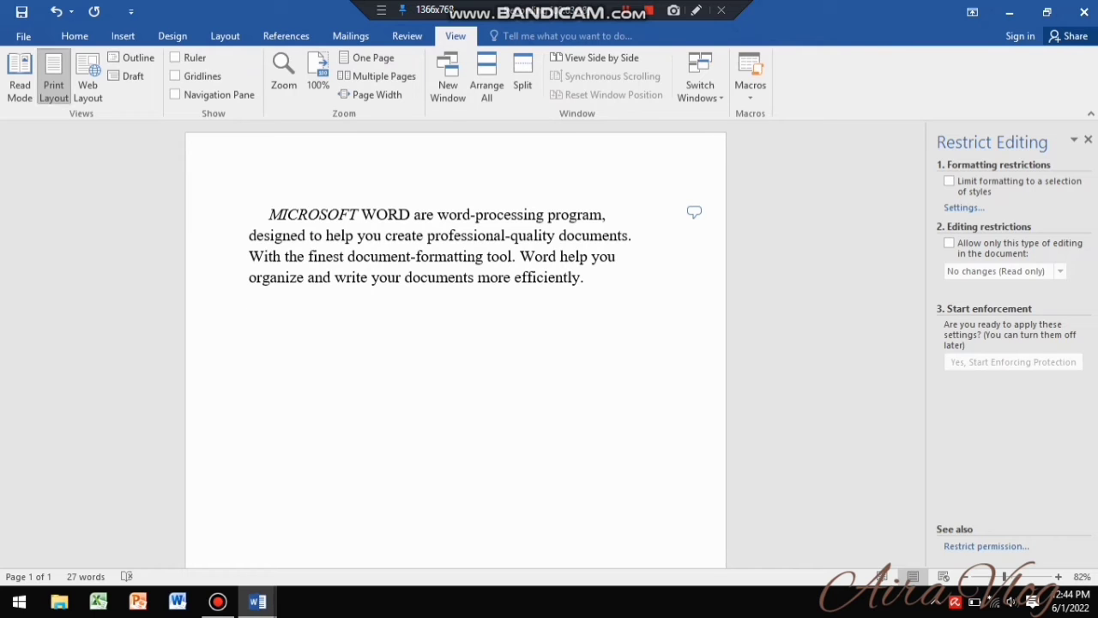
pyautogui.click(20, 77)
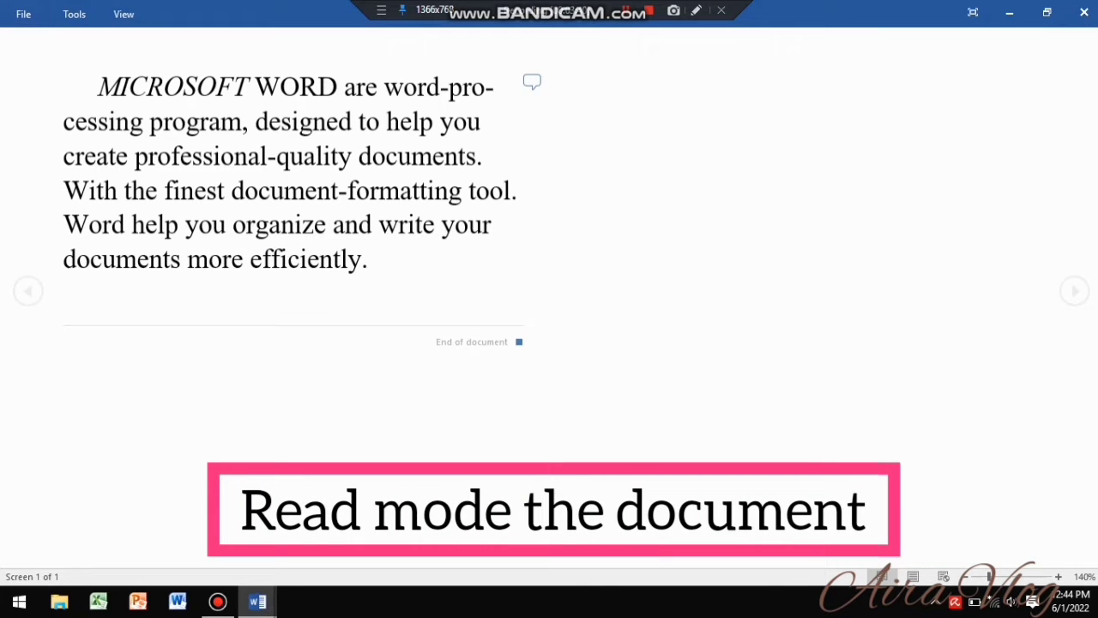
pyautogui.click(23, 14)
pyautogui.click(33, 33)
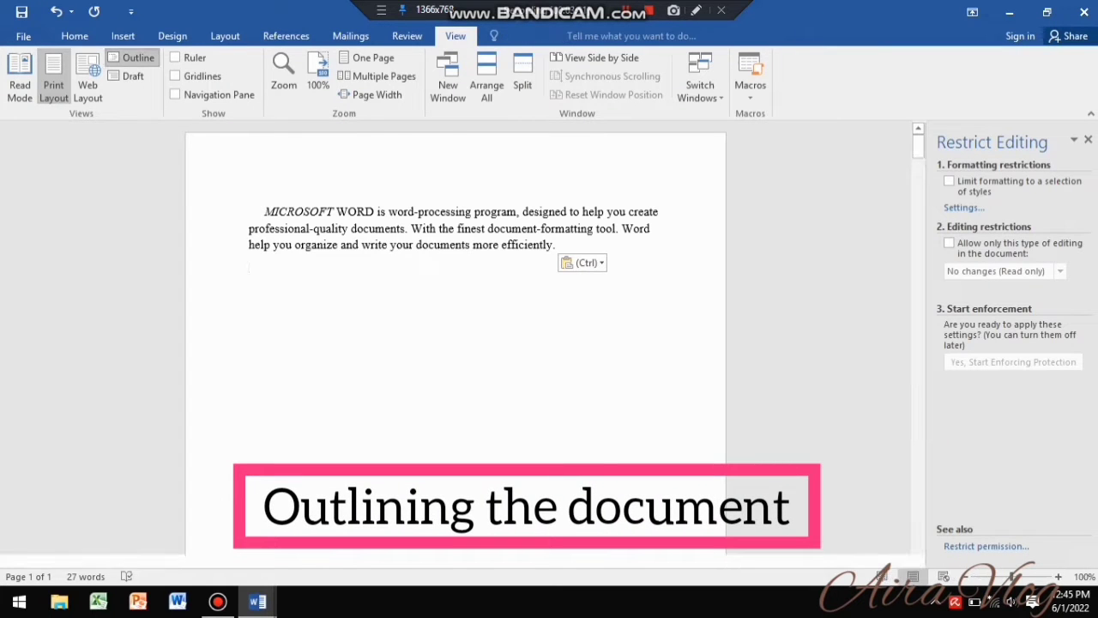
pyautogui.click(131, 58)
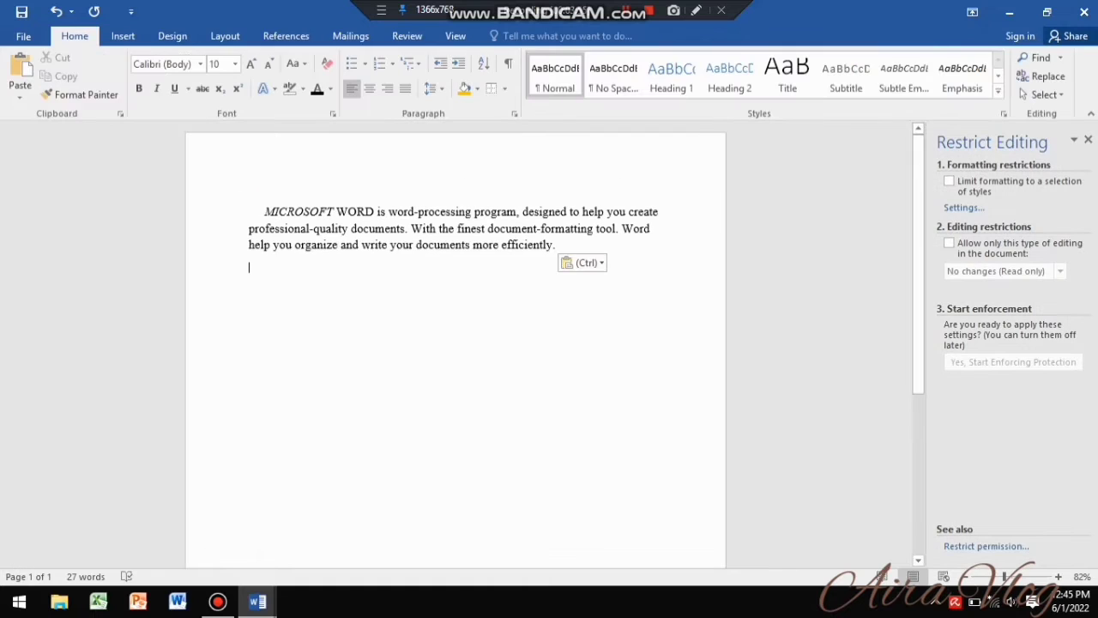
pyautogui.click(472, 77)
# Set the document zoom to the 75% preset.
pyautogui.click(456, 35)
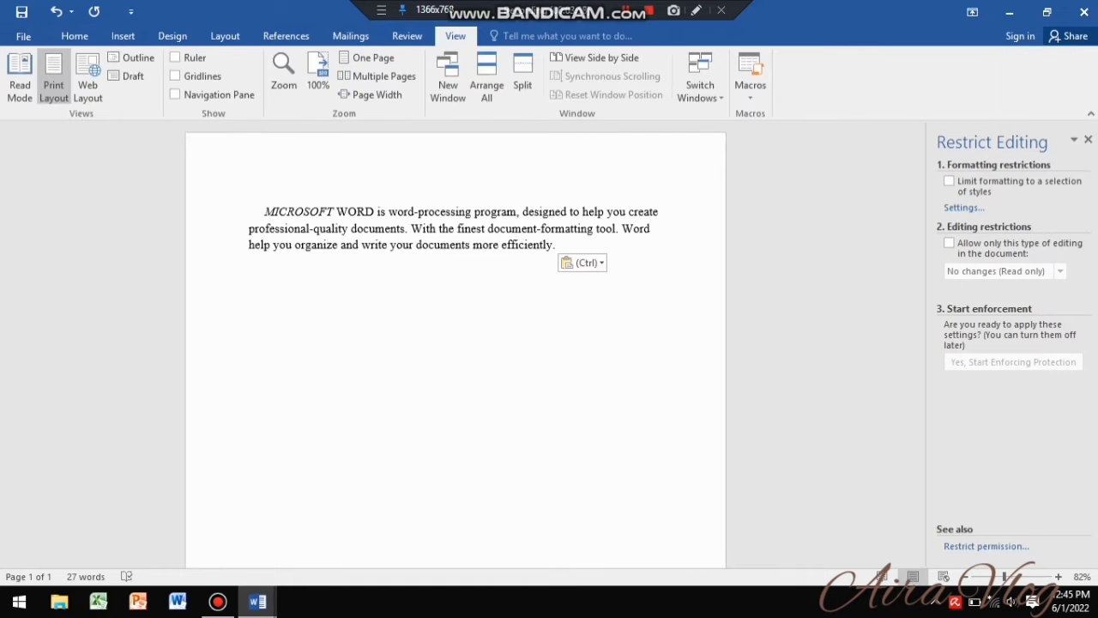
pyautogui.click(284, 77)
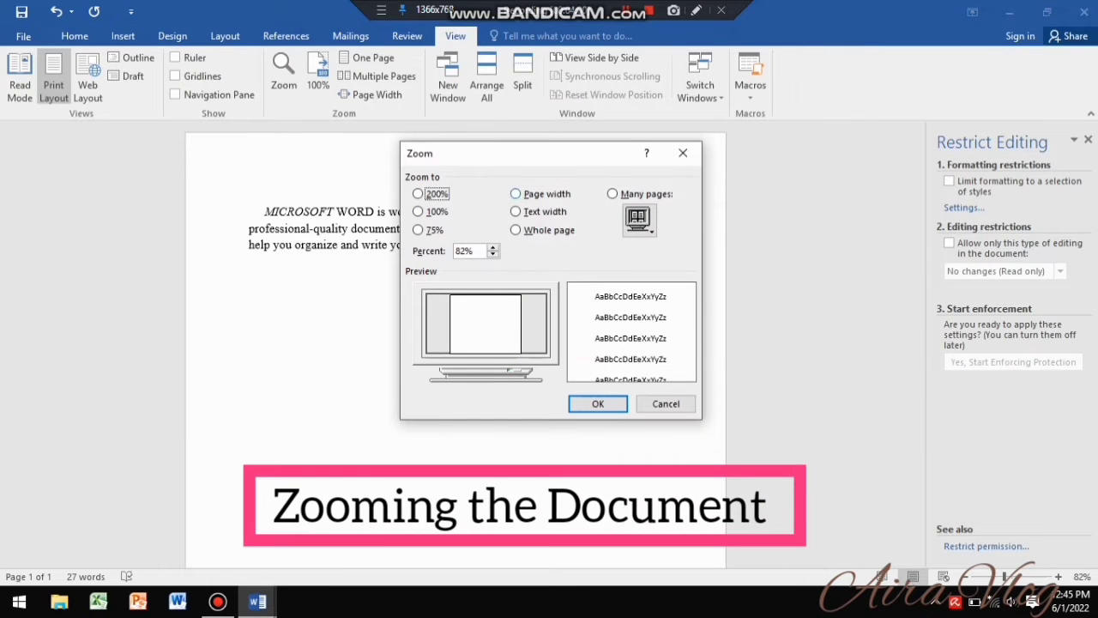
pyautogui.click(418, 230)
pyautogui.press('Return')
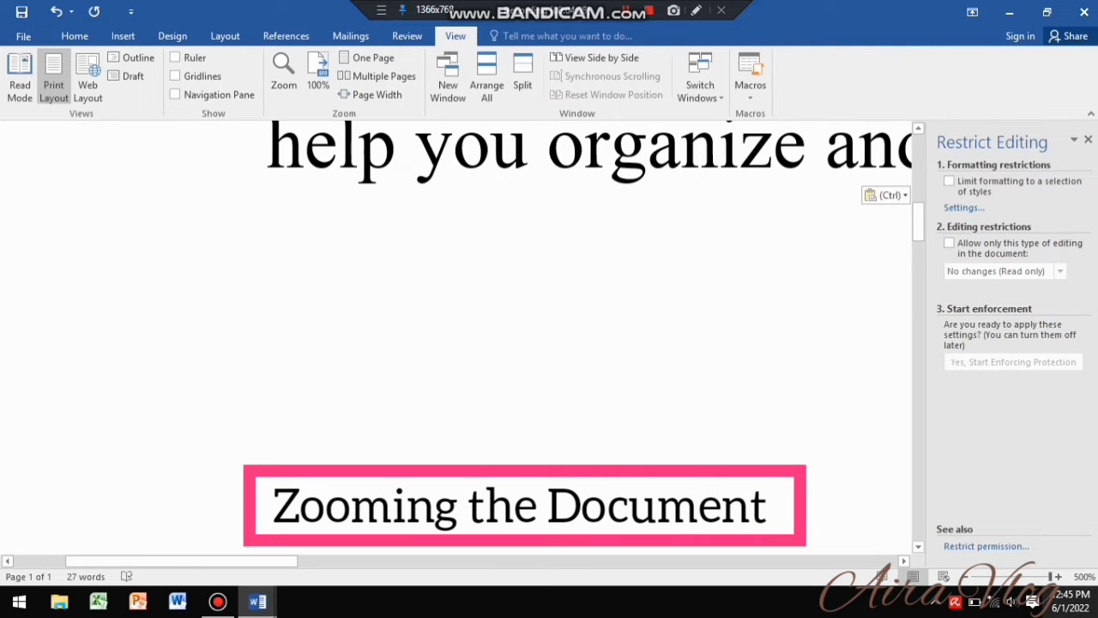
# Reduce the document's magnification and display it with the Multiple Pages view.
pyautogui.moveTo(1050, 577); pyautogui.dragTo(990, 576)
pyautogui.scroll(2, 454, 343)
pyautogui.click(376, 76)
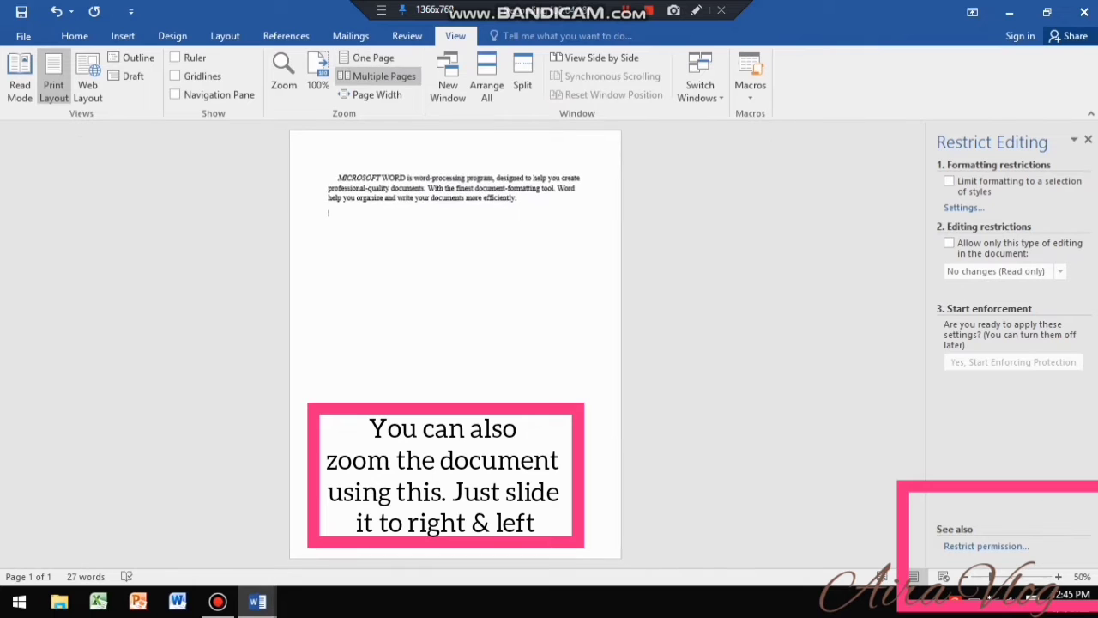